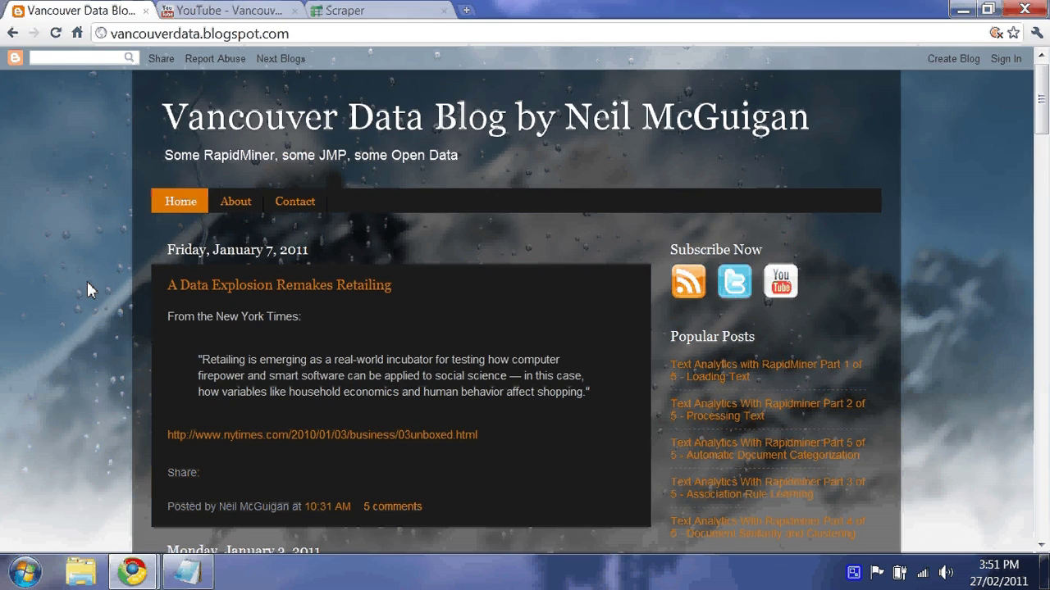
# Step: Select the author name in the blog title, then select the page address
pyautogui.moveTo(565, 117); pyautogui.dragTo(808, 118)
pyautogui.click(85, 107)
pyautogui.hotkey('ctrl', 'l')
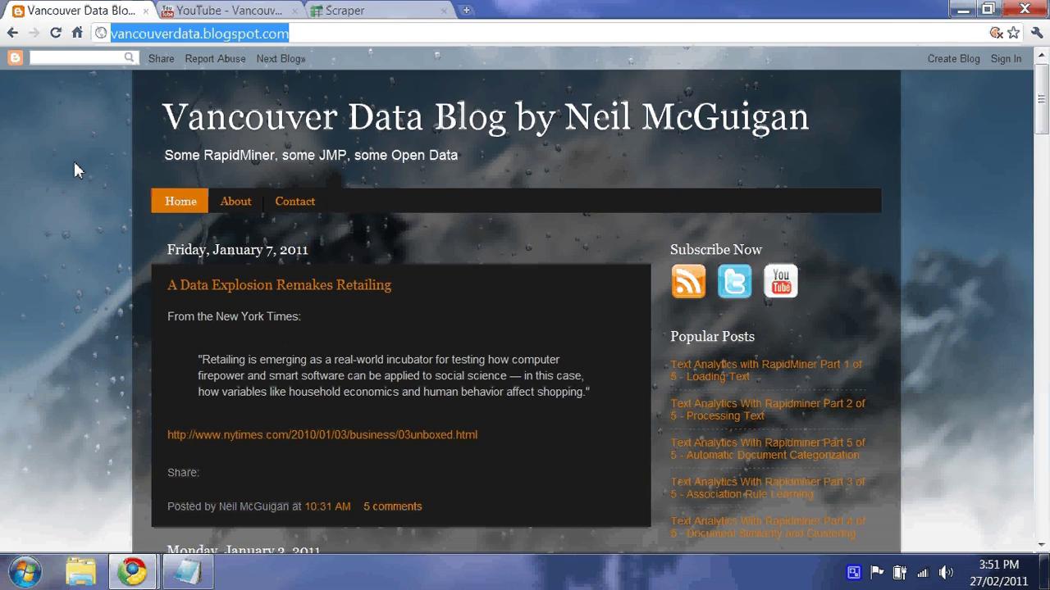
# Step: Glance at the YouTube channel, return to the blog, and bring up the Scraper spreadsheet
pyautogui.hotkey('ctrl', 'Tab')
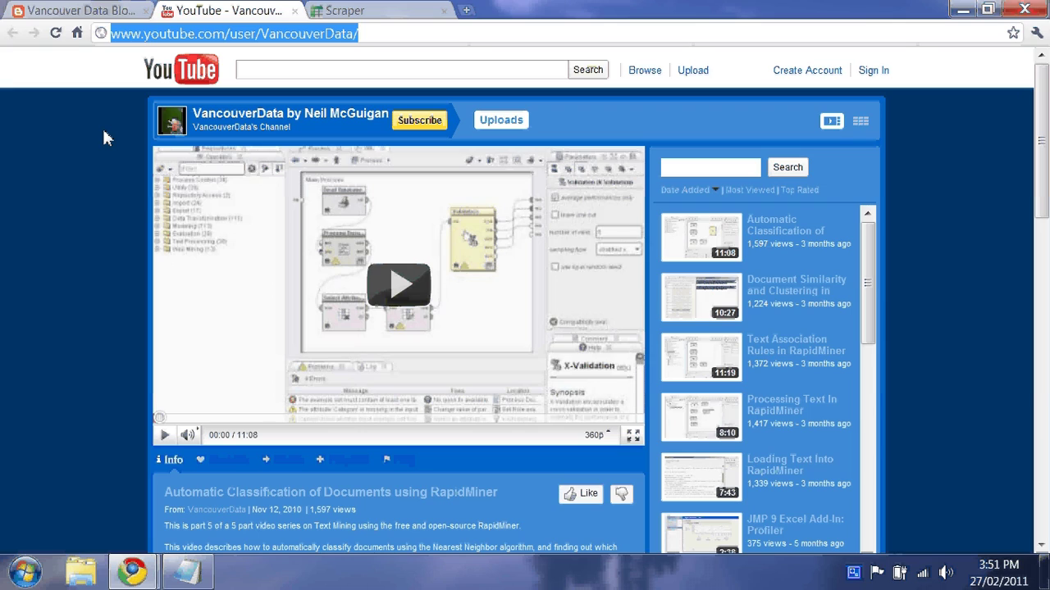
pyautogui.hotkey('ctrl', 'shift', 'Tab')
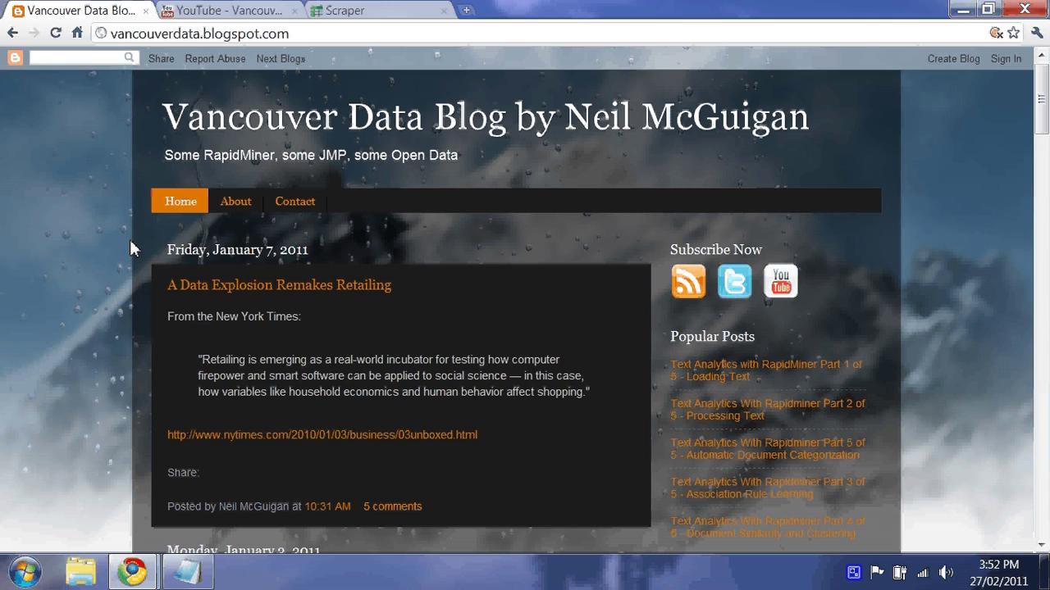
pyautogui.click(342, 10)
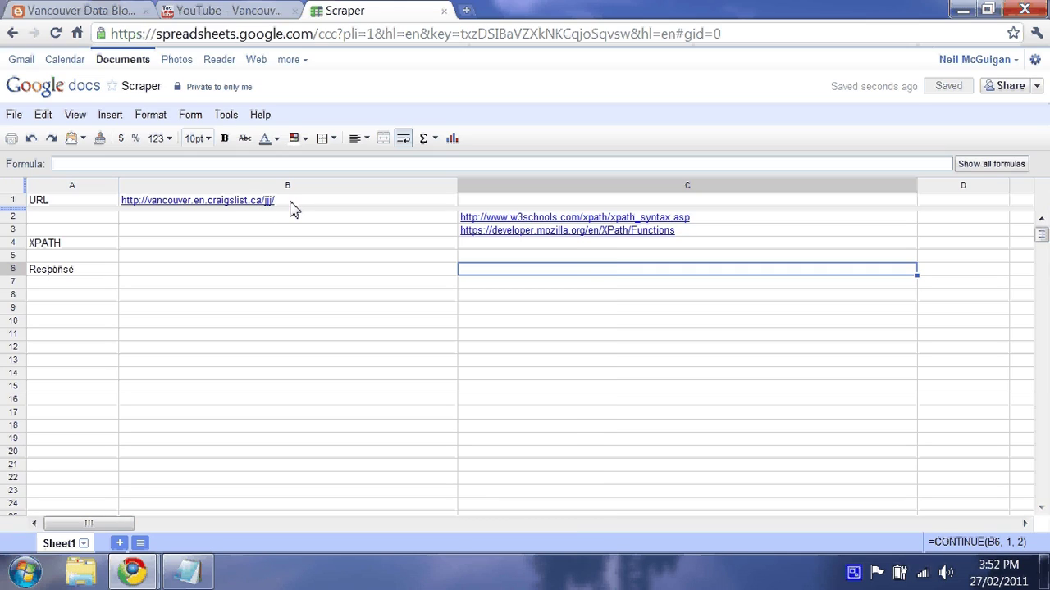
# Step: Enter =importxml(B1,B4) in B6 to fetch B1's URL using B4's XPath
pyautogui.click(136, 271)
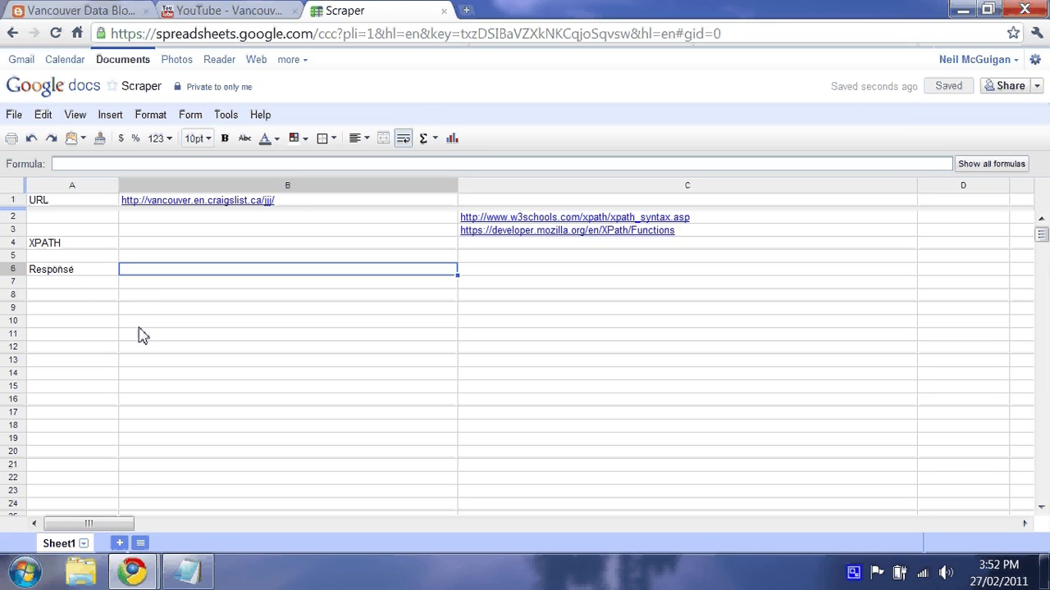
pyautogui.write('=import')
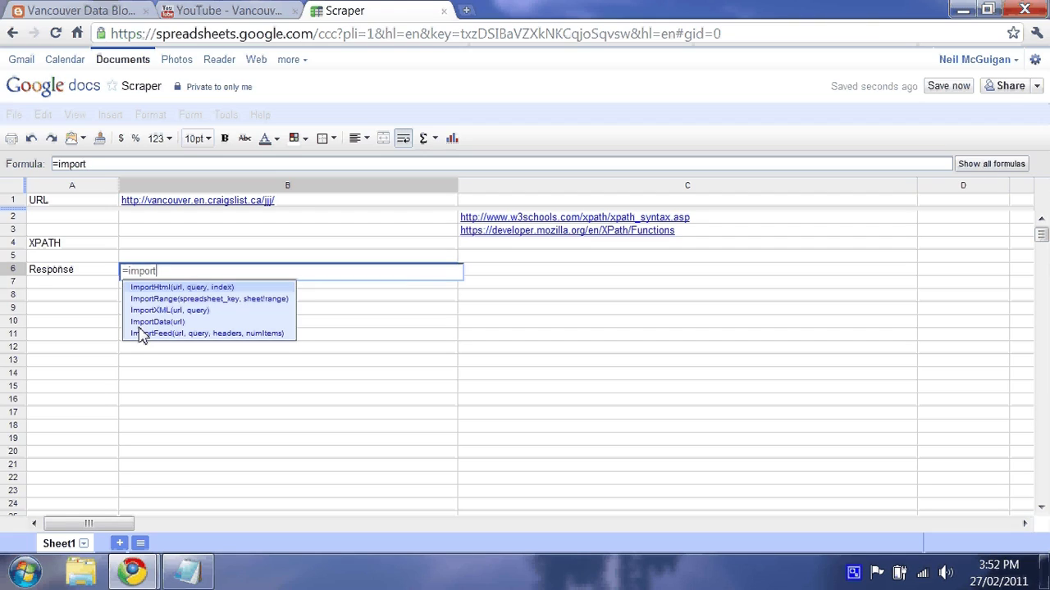
pyautogui.write('xml(')
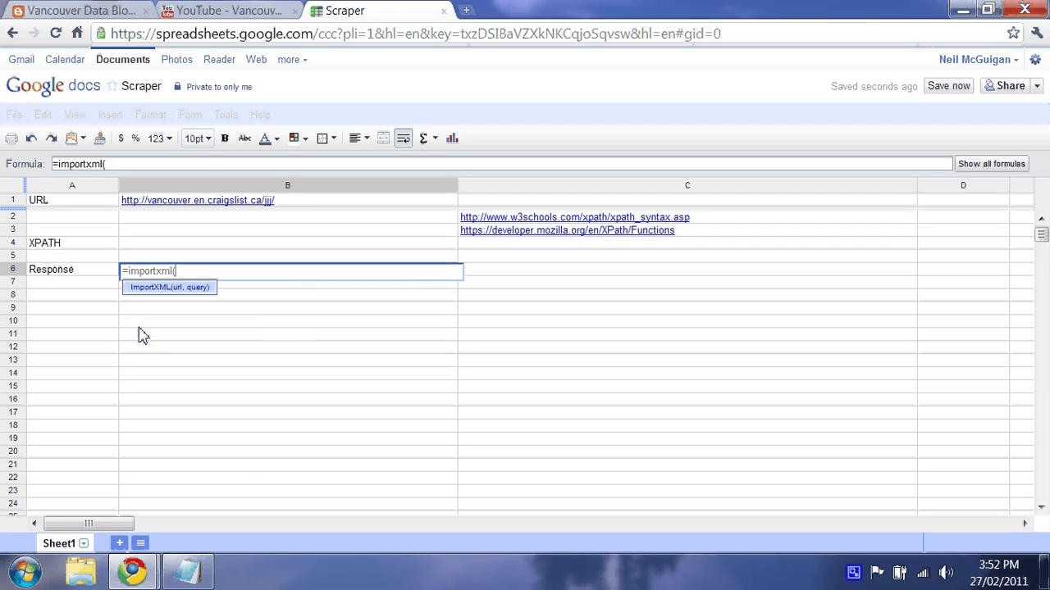
pyautogui.click(312, 204)
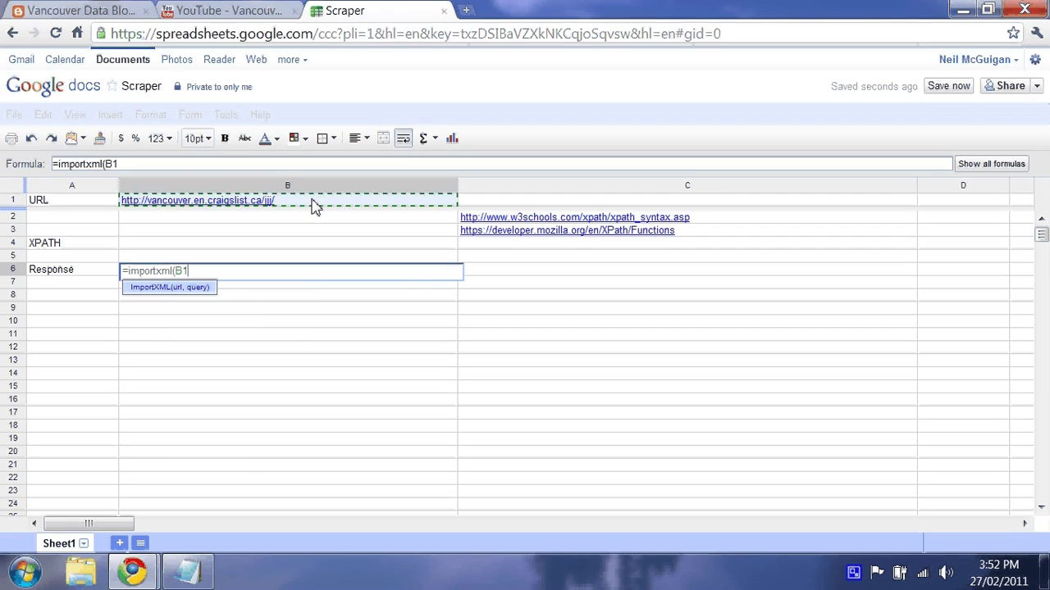
pyautogui.write(',')
pyautogui.click(177, 251)
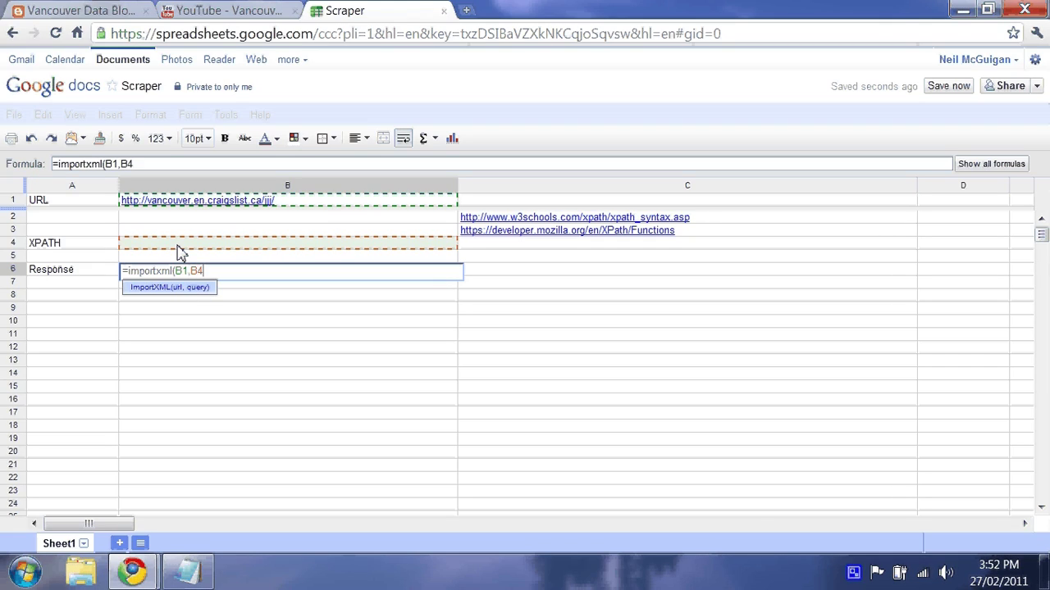
pyautogui.write(')')
pyautogui.press('Return')
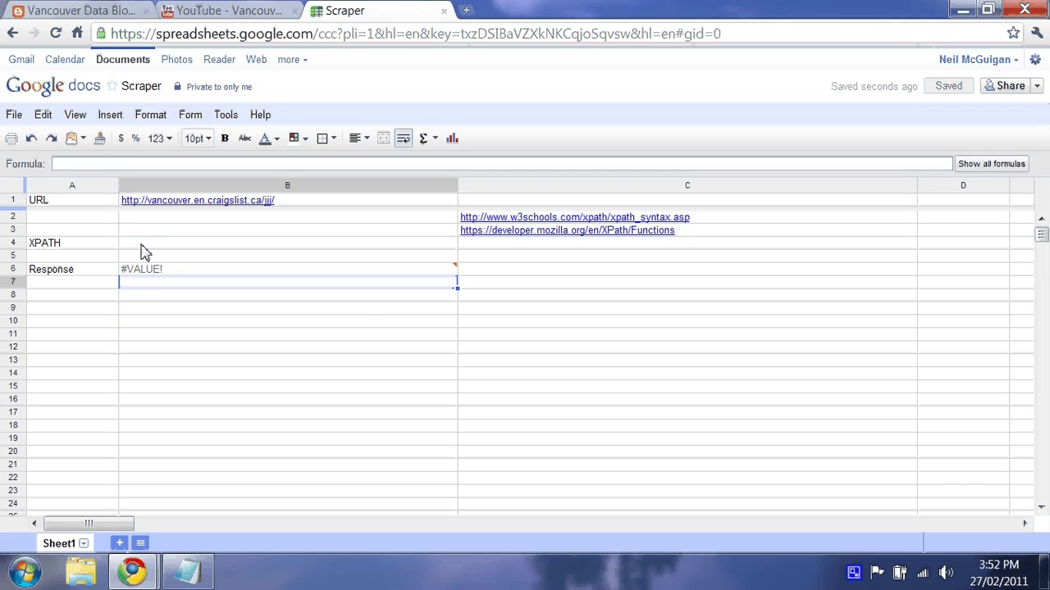
# Step: Enter //html as the XPath in B4 so B6 returns the craigslist page text
pyautogui.click(141, 245)
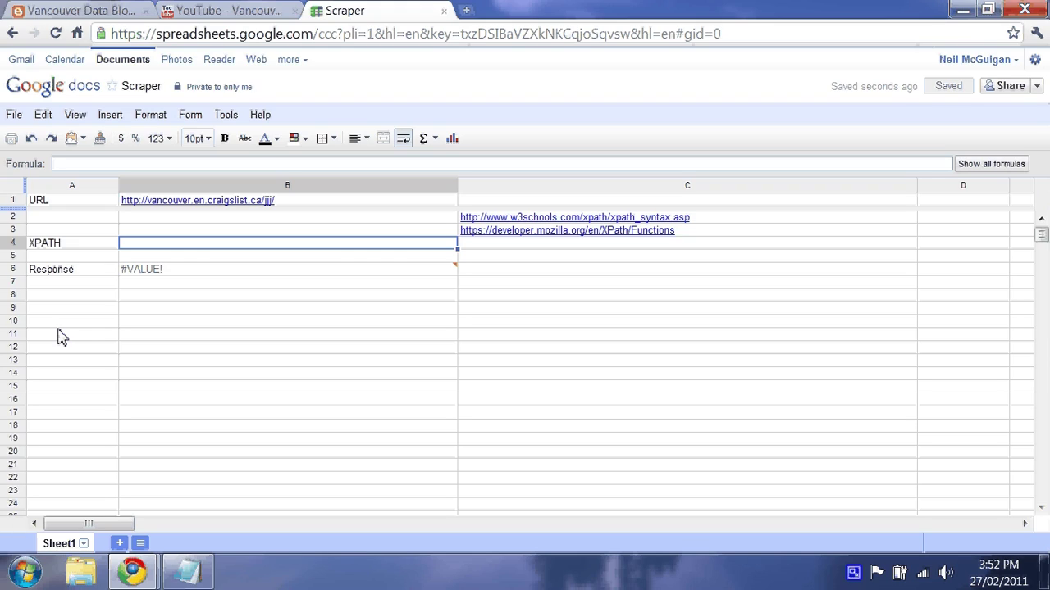
pyautogui.write('//')
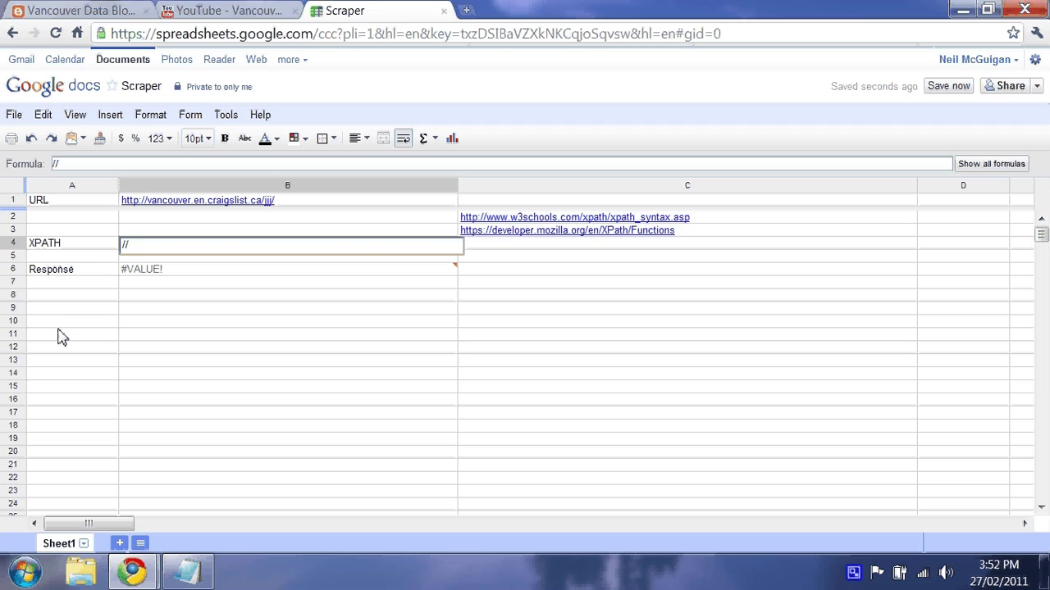
pyautogui.write('html')
pyautogui.press('Return')
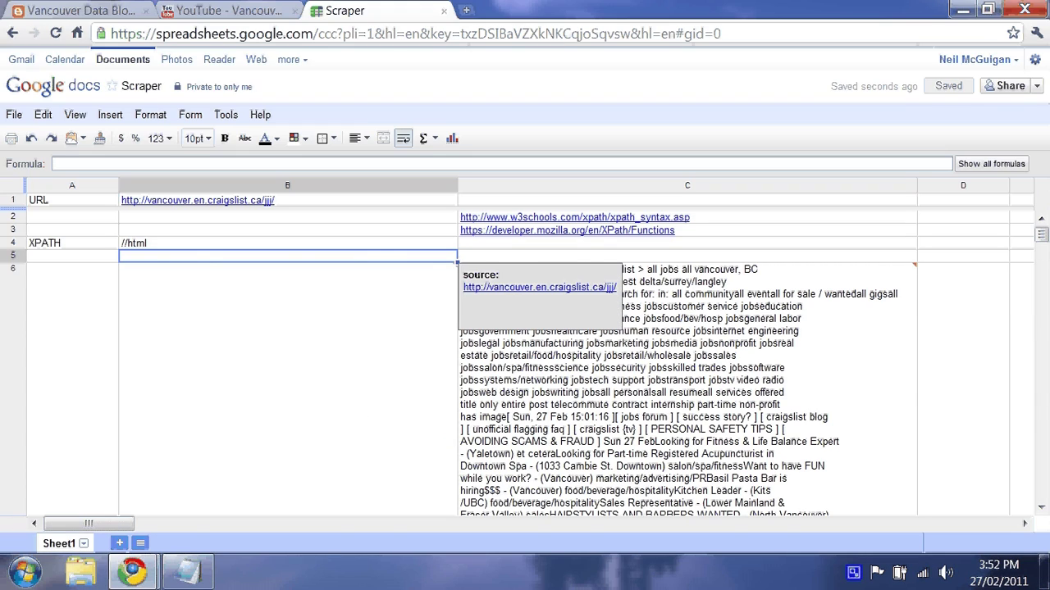
pyautogui.click(182, 243)
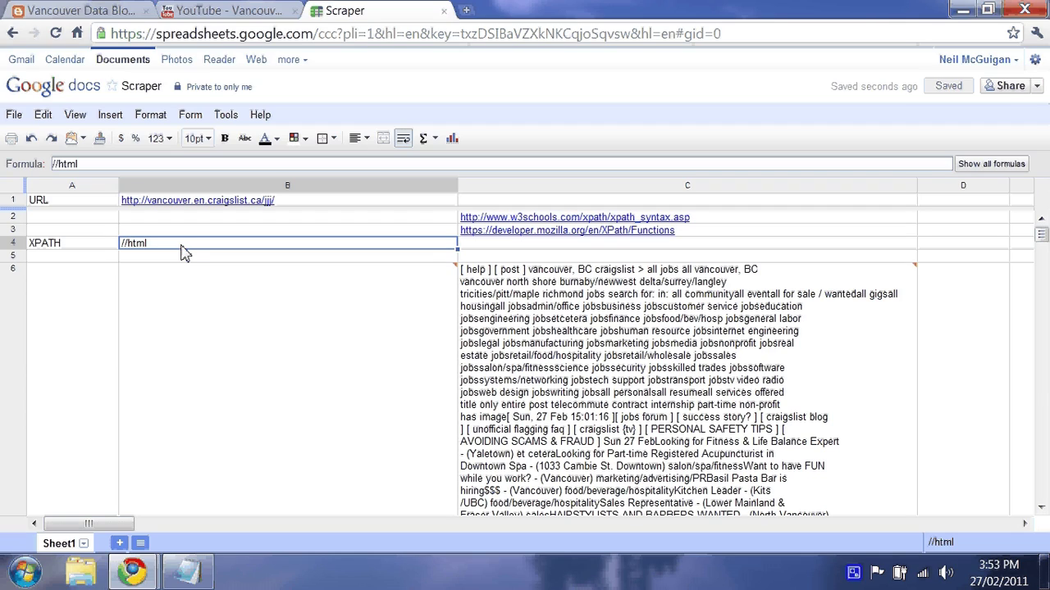
# Step: Open the craigslist Vancouver jobs page from B1's link and view its page source
pyautogui.click(233, 205)
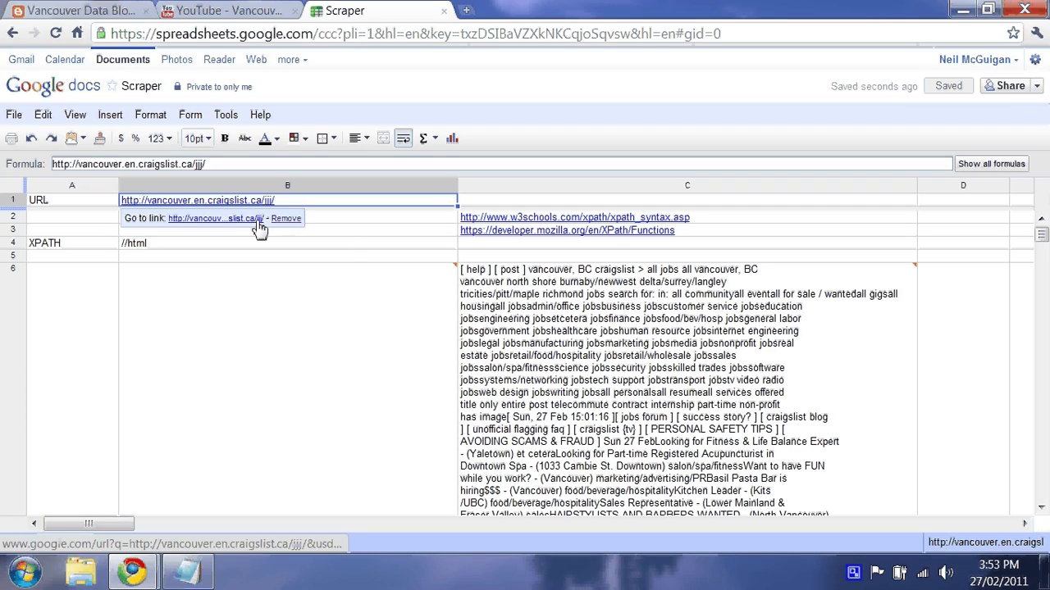
pyautogui.click(226, 218)
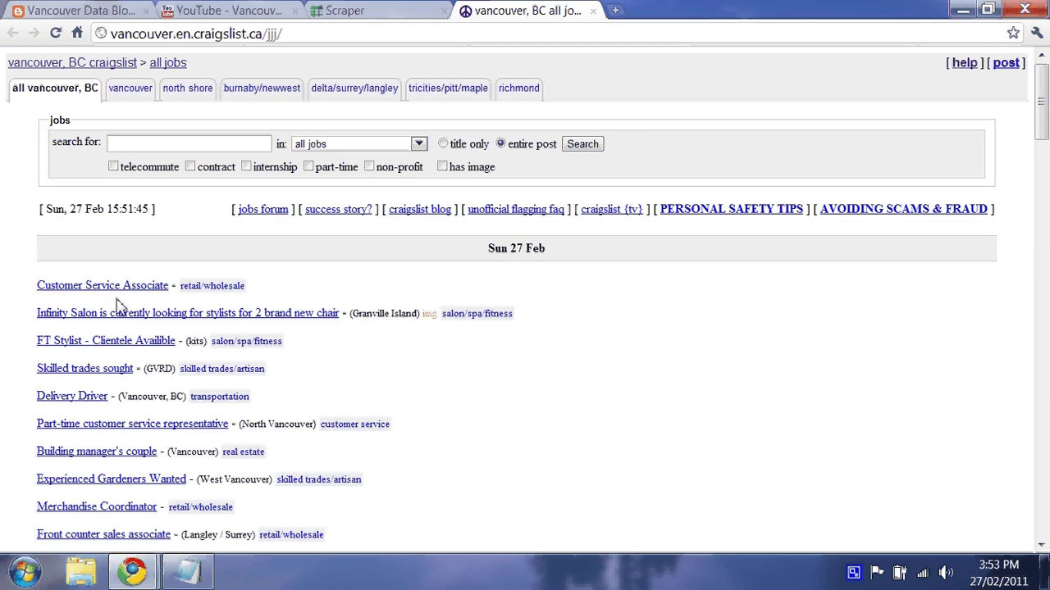
pyautogui.rightClick(368, 289)
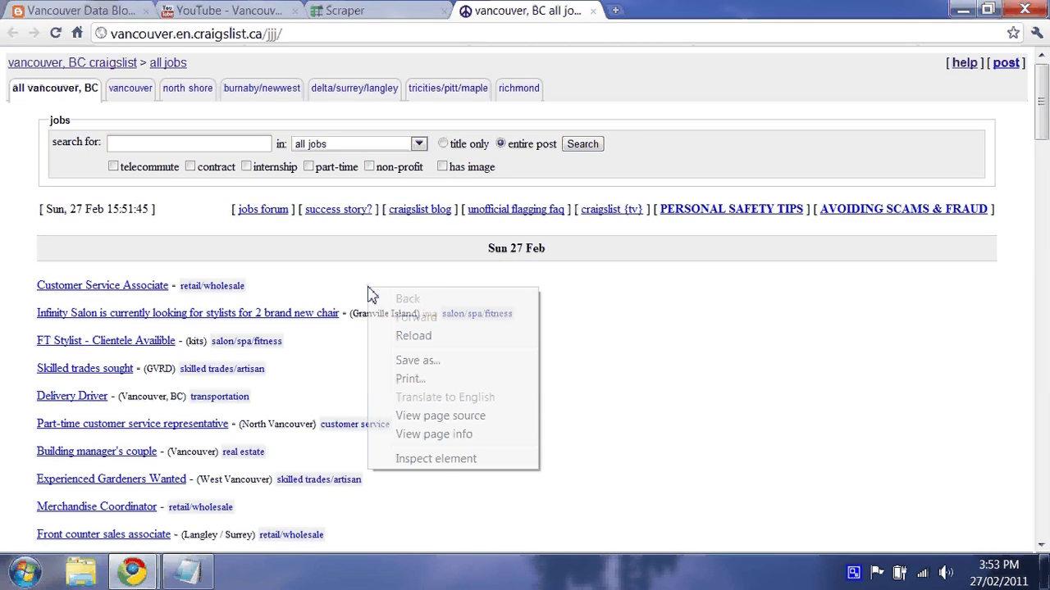
pyautogui.click(446, 417)
pyautogui.scroll(-3, 181, 292)
pyautogui.scroll(3, 181, 292)
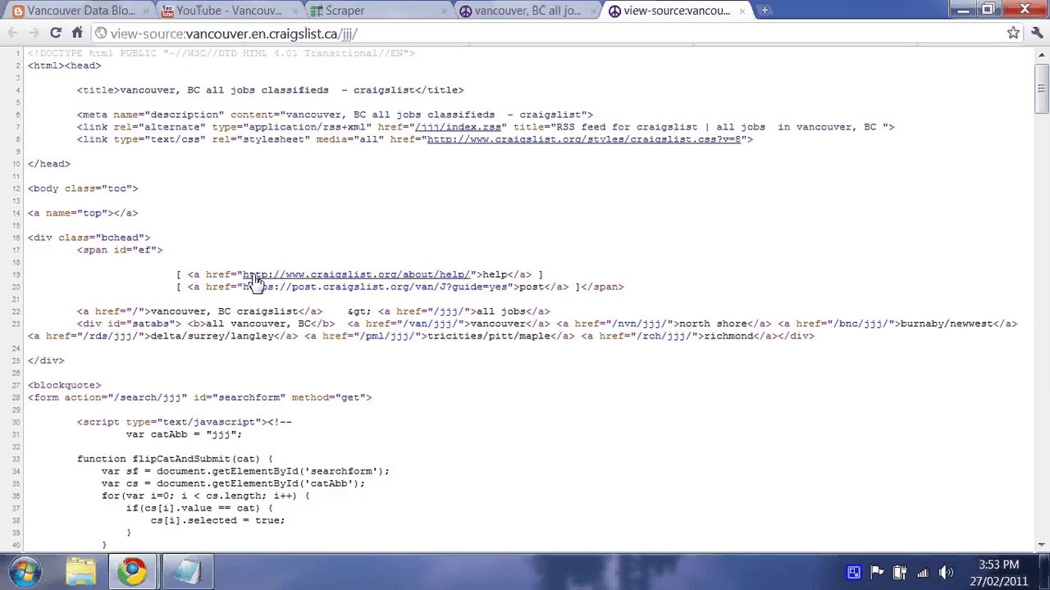
pyautogui.scroll(-10, 189, 290)
pyautogui.scroll(-20, 139, 295)
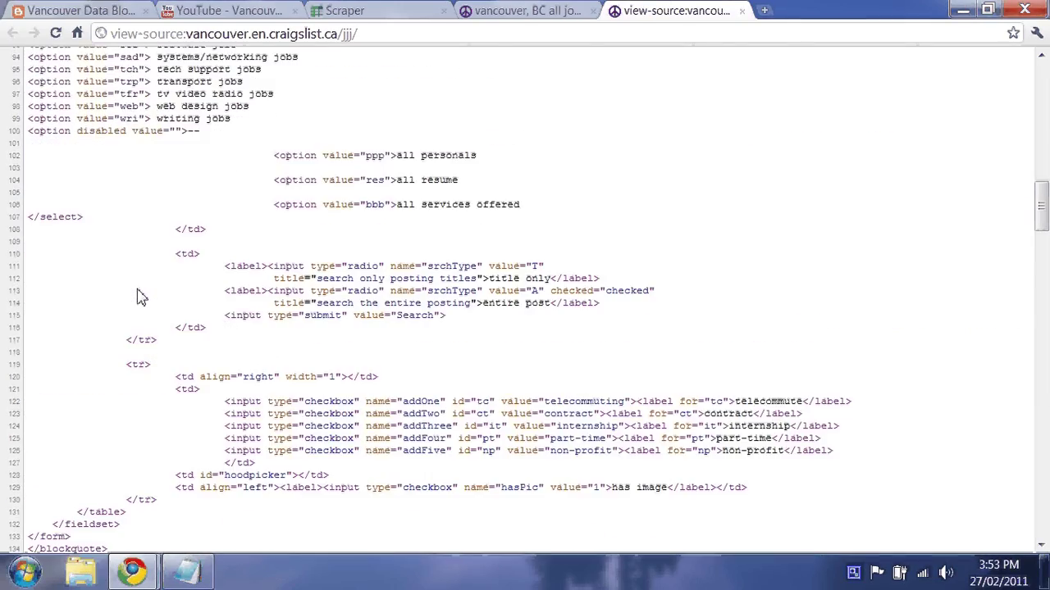
pyautogui.scroll(-6, 139, 293)
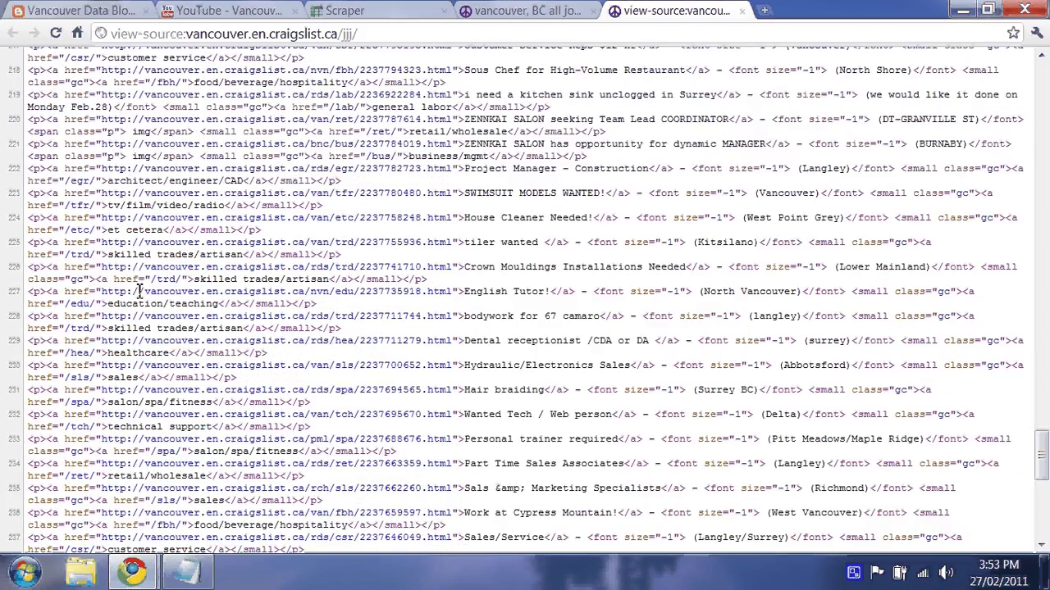
pyautogui.scroll(13, 156, 299)
pyautogui.scroll(15, 160, 300)
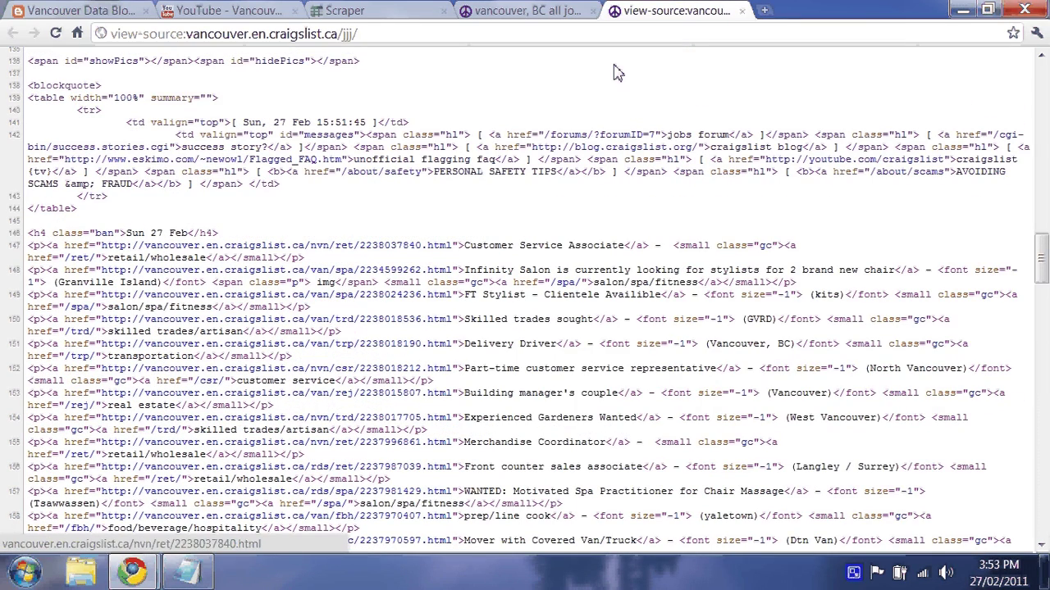
# Step: Close the source and inspect the Customer Service Associate link's HTML element
pyautogui.hotkey('ctrl', 'w')
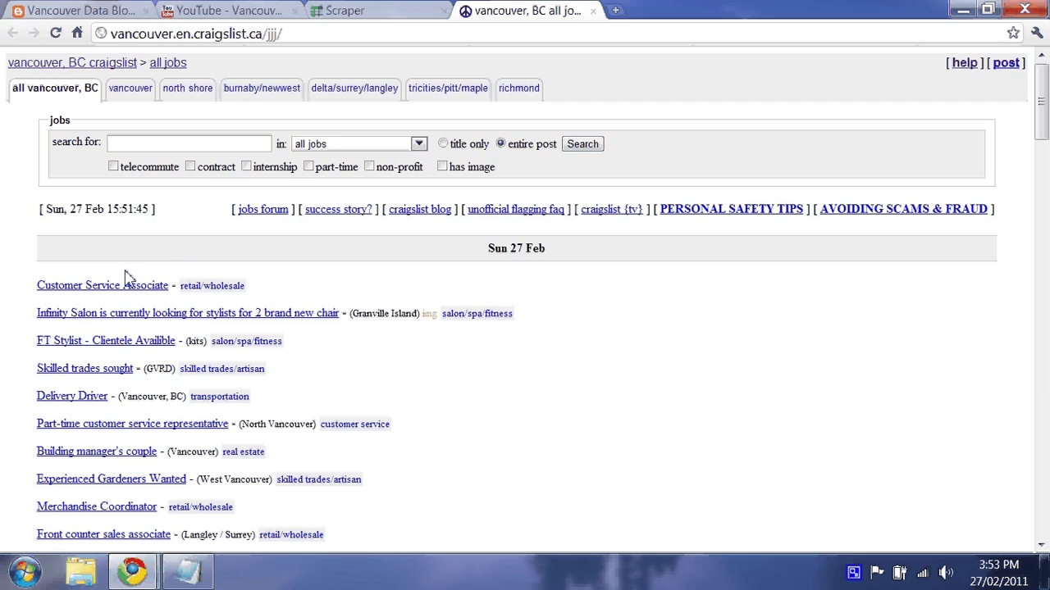
pyautogui.rightClick(120, 295)
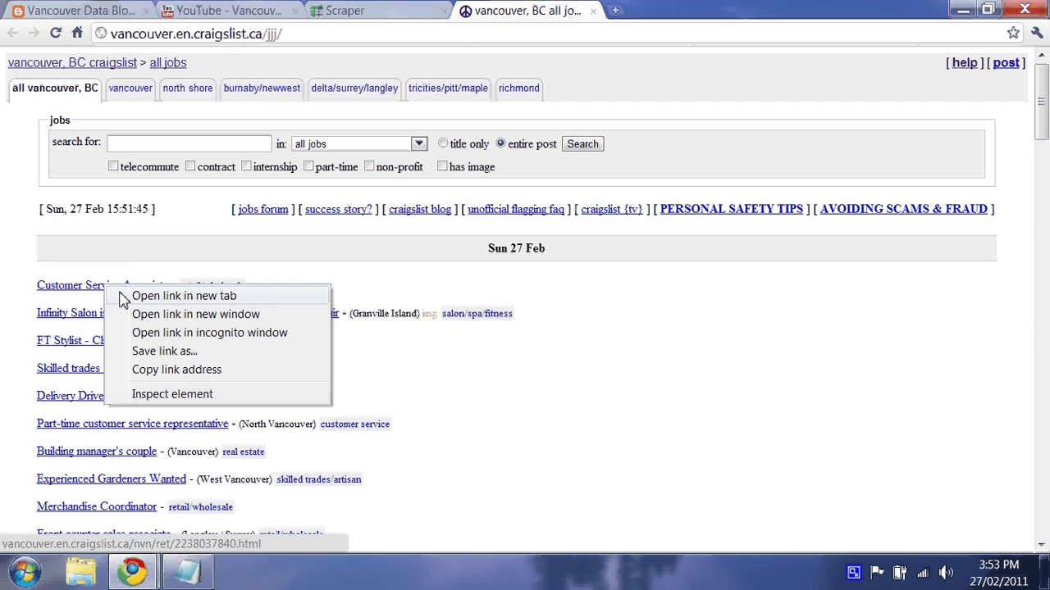
pyautogui.click(171, 393)
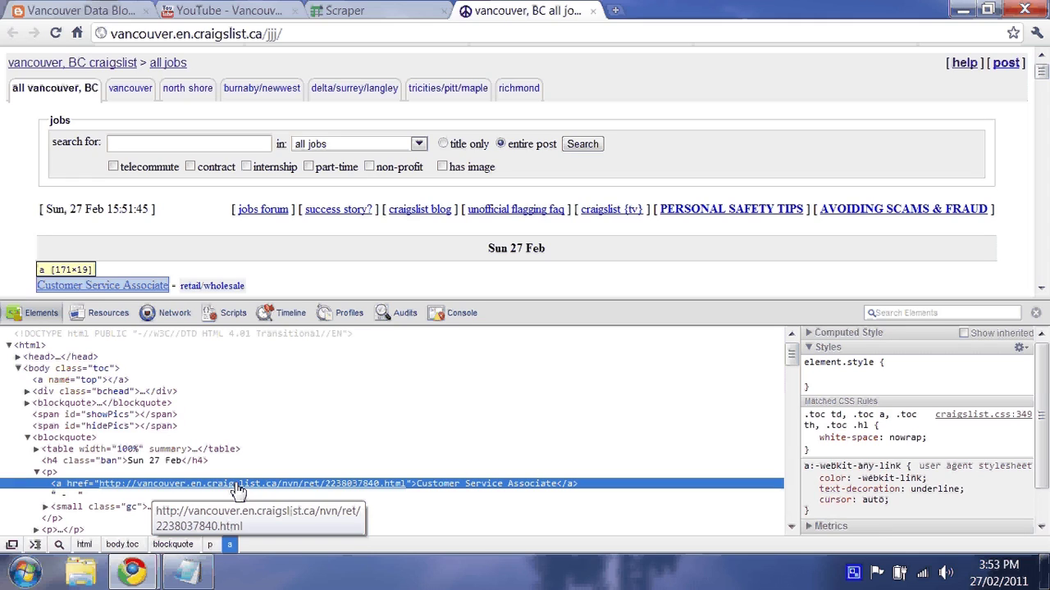
# Step: In the Scraper sheet, change B4's XPath to //a to list every link
pyautogui.click(344, 10)
pyautogui.click(164, 251)
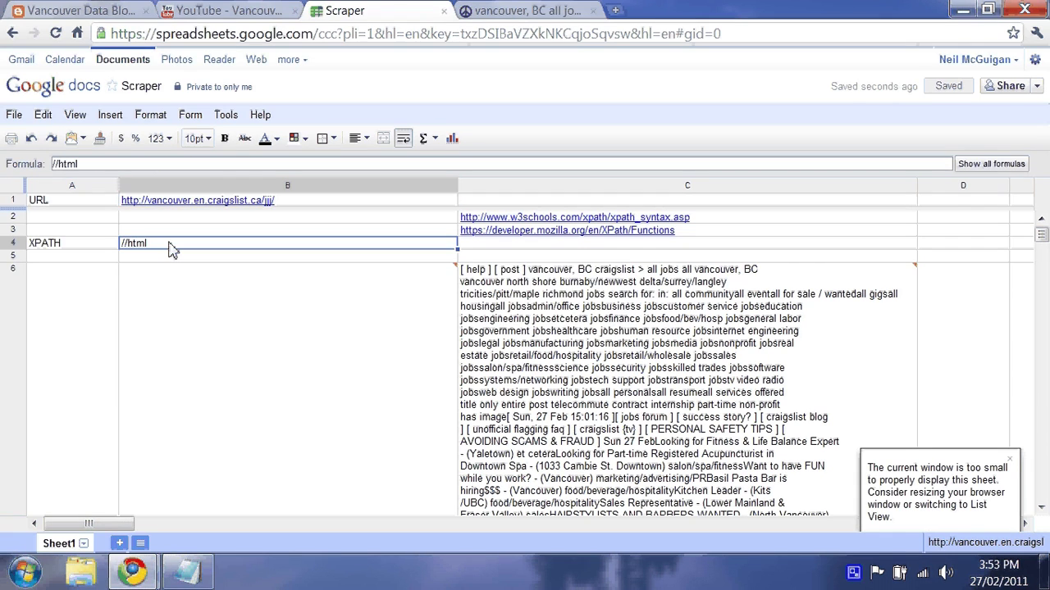
pyautogui.doubleClick(210, 251)
pyautogui.press('BackSpace')
pyautogui.press('BackSpace')
pyautogui.press('BackSpace')
pyautogui.press('BackSpace')
pyautogui.write('a')
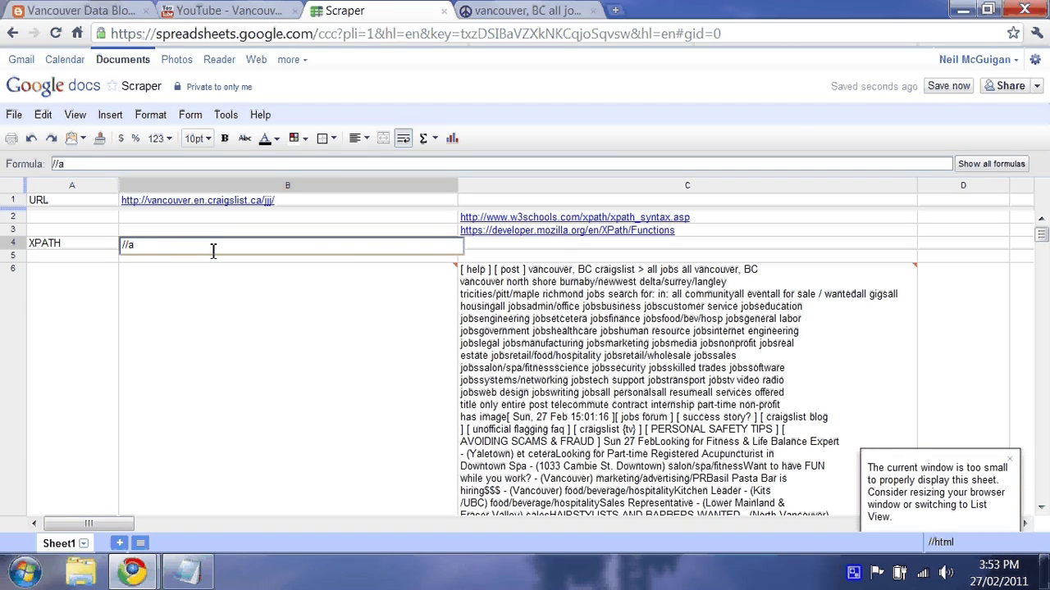
pyautogui.press('Return')
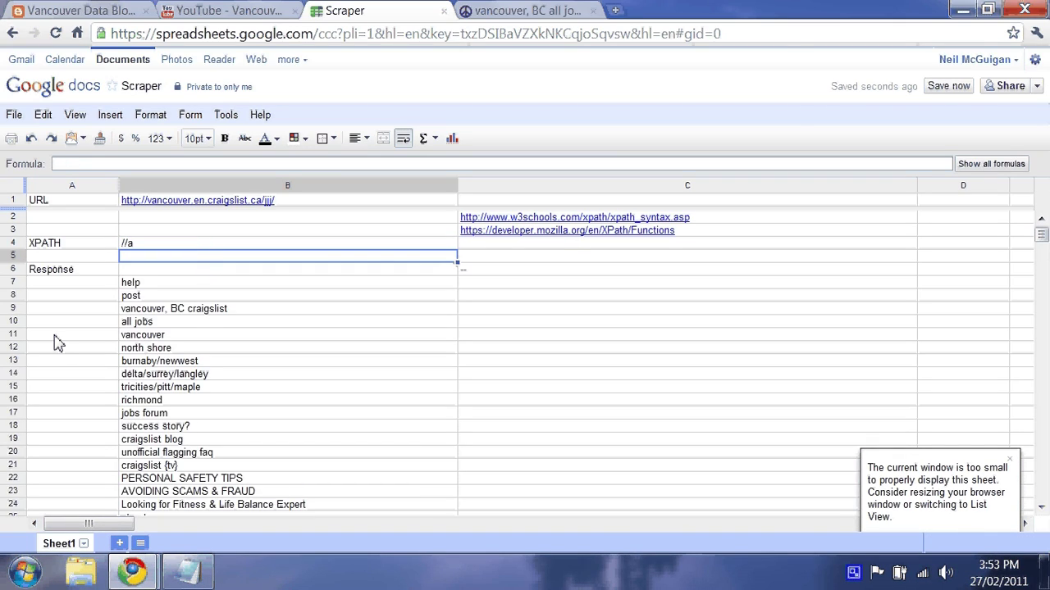
pyautogui.scroll(-10, 58, 343)
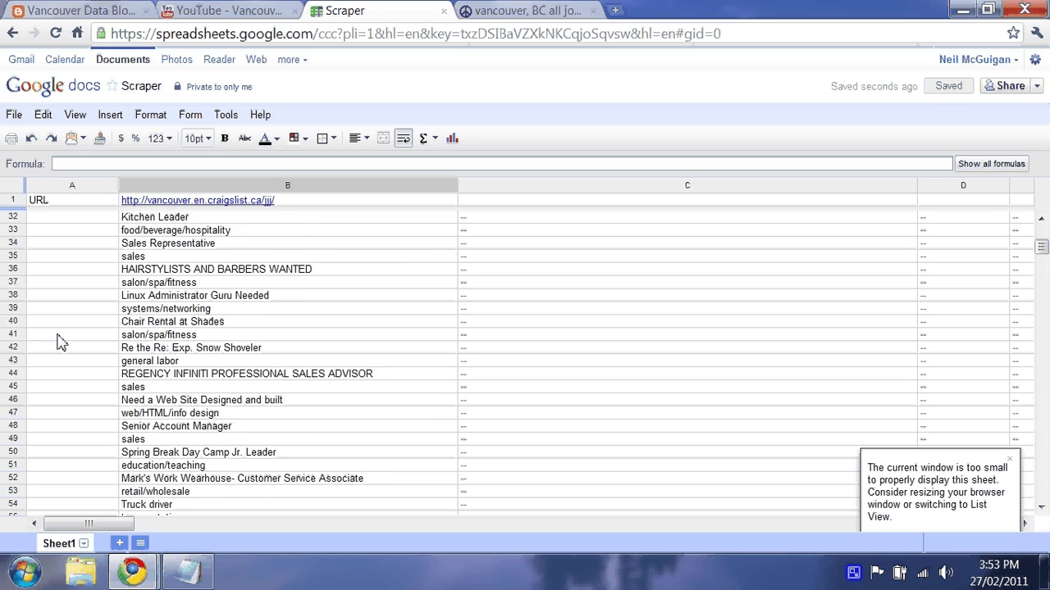
pyautogui.scroll(-3, 58, 343)
pyautogui.scroll(13, 57, 343)
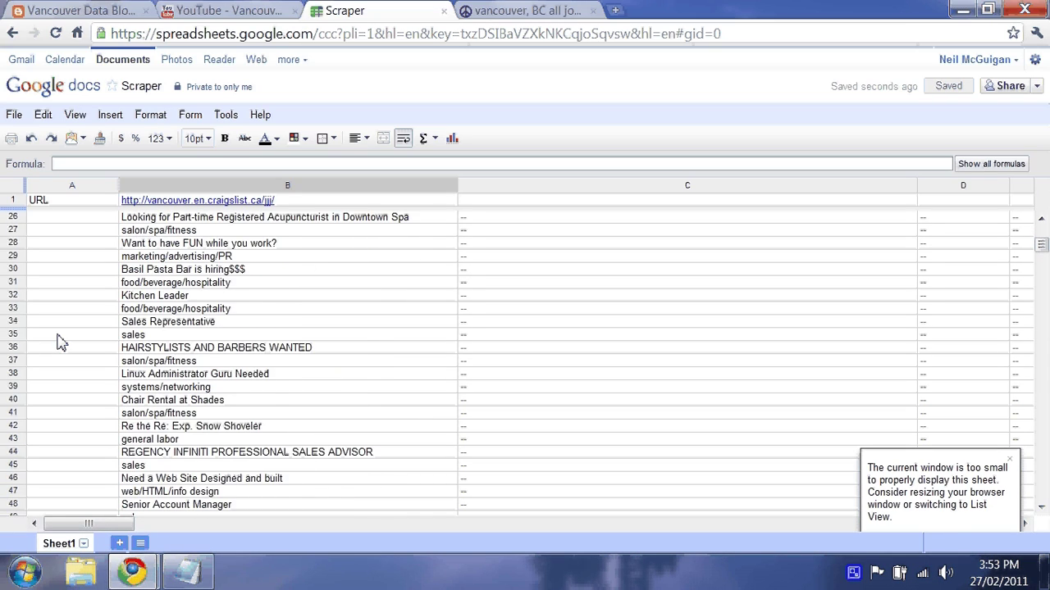
pyautogui.click(196, 256)
pyautogui.click(191, 249)
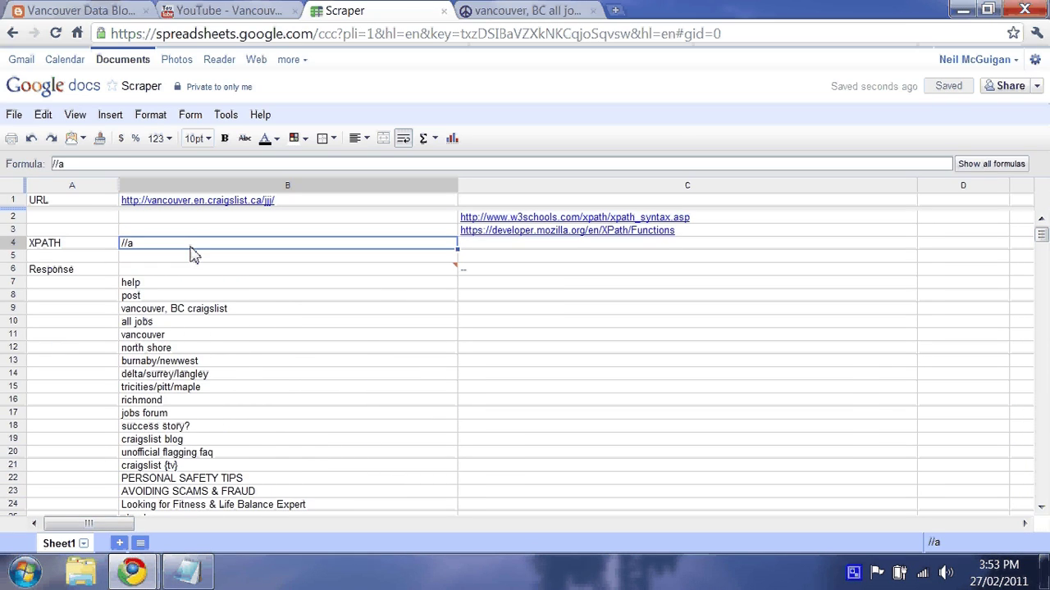
pyautogui.doubleClick(188, 246)
pyautogui.press('BackSpace')
pyautogui.write('@')
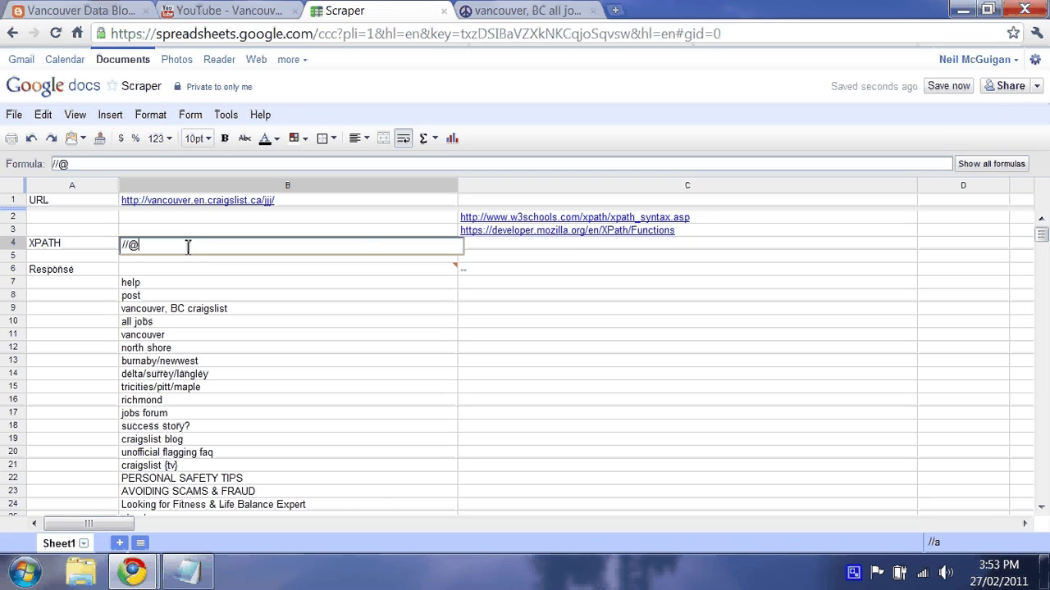
pyautogui.write('href')
pyautogui.press('Return')
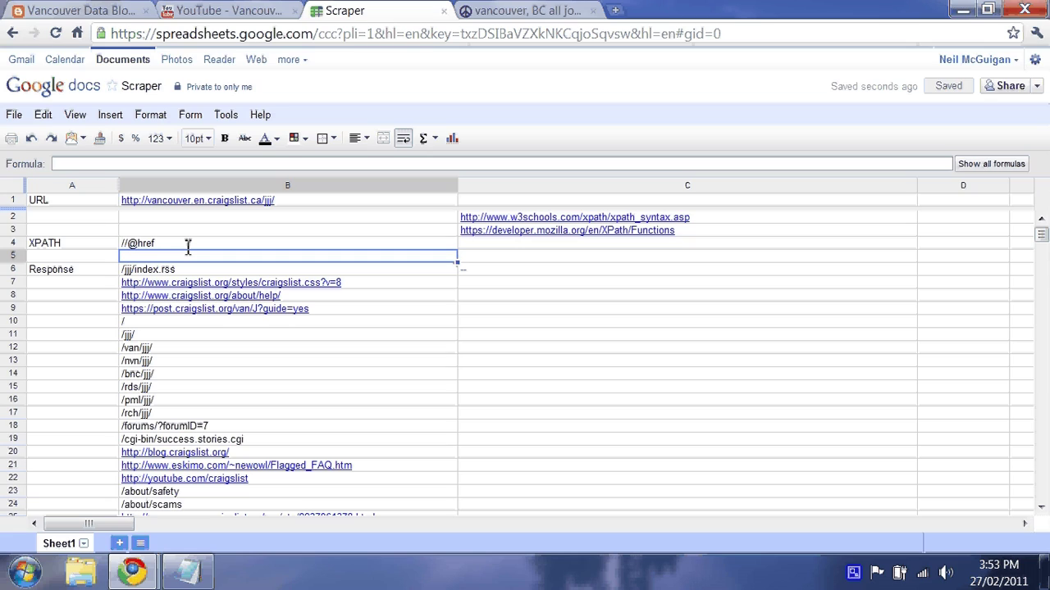
pyautogui.scroll(-5, 90, 320)
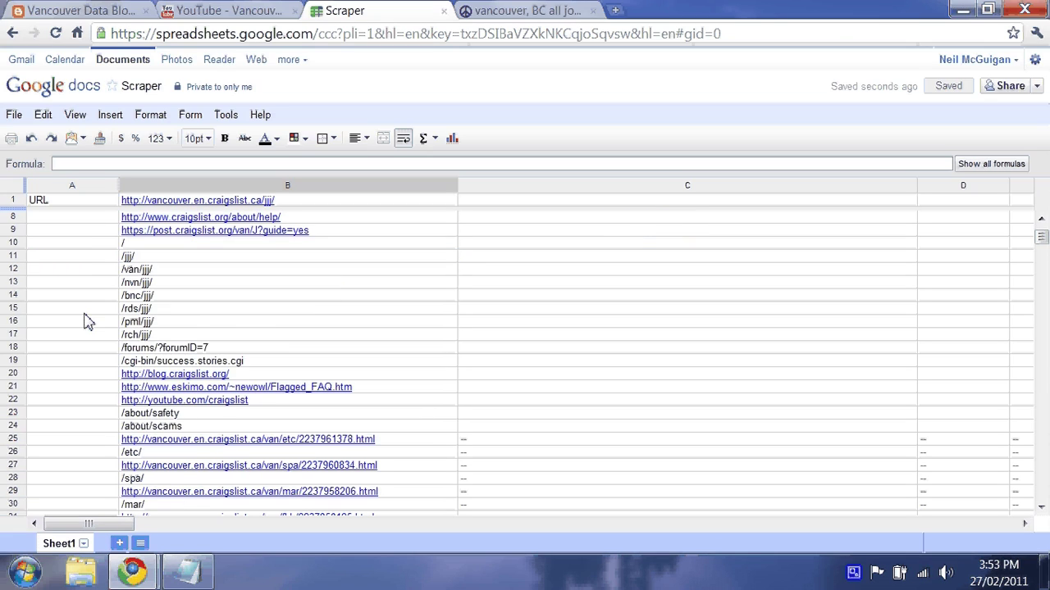
pyautogui.scroll(5, 90, 319)
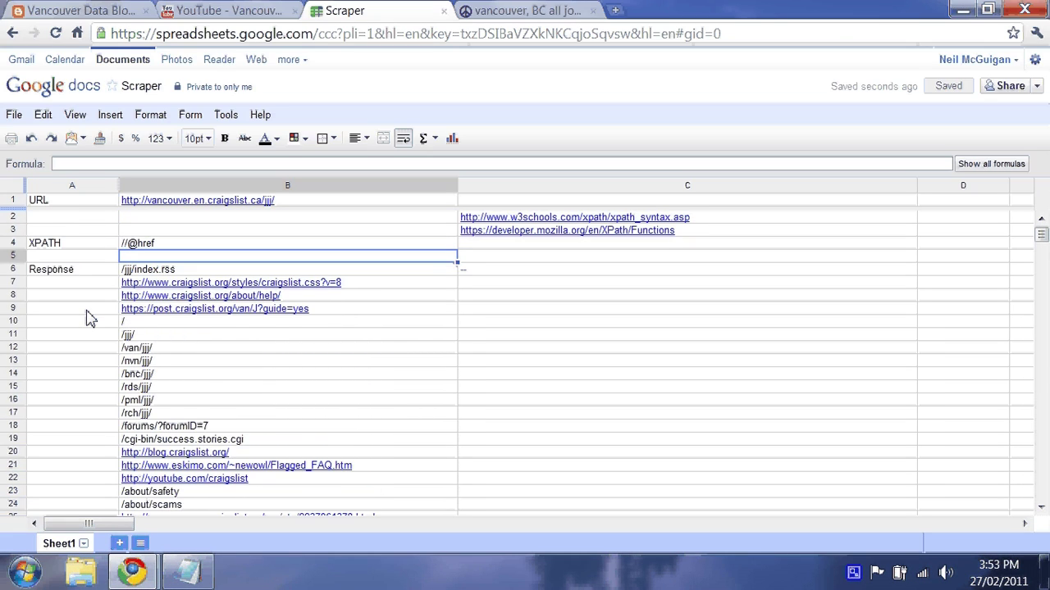
# Step: Change B4's XPath to //a/text() so Response lists link texts
pyautogui.doubleClick(195, 246)
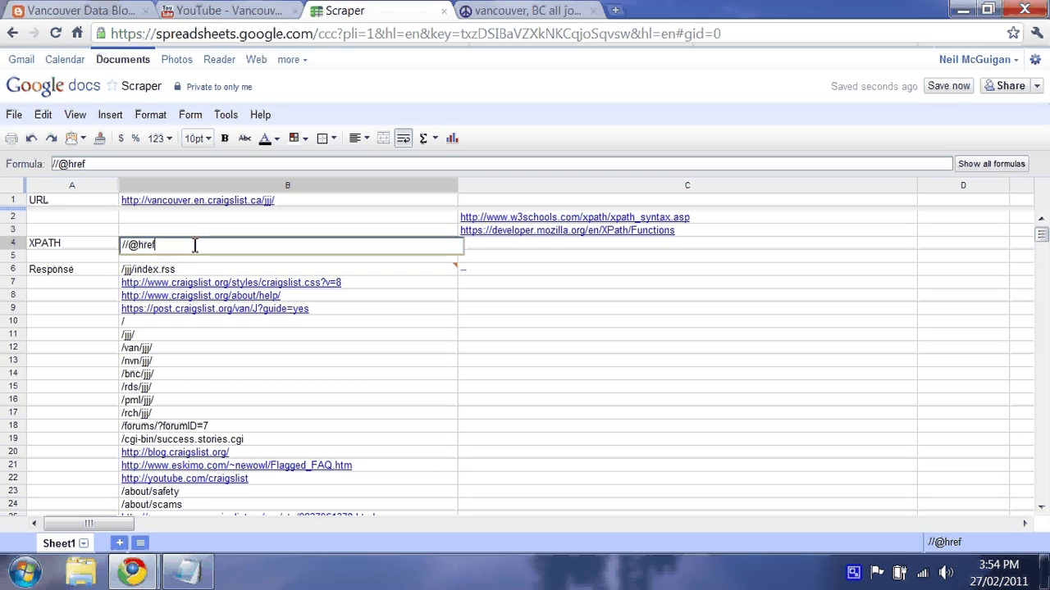
pyautogui.press('BackSpace')
pyautogui.press('BackSpace')
pyautogui.press('BackSpace')
pyautogui.press('BackSpace')
pyautogui.press('BackSpace')
pyautogui.write('a')
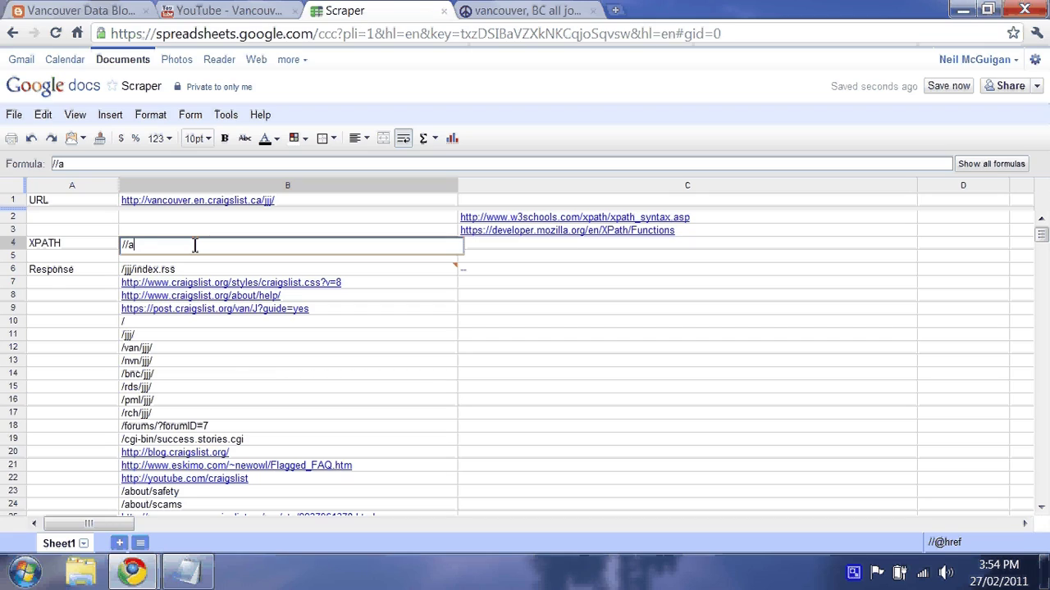
pyautogui.write('/text()')
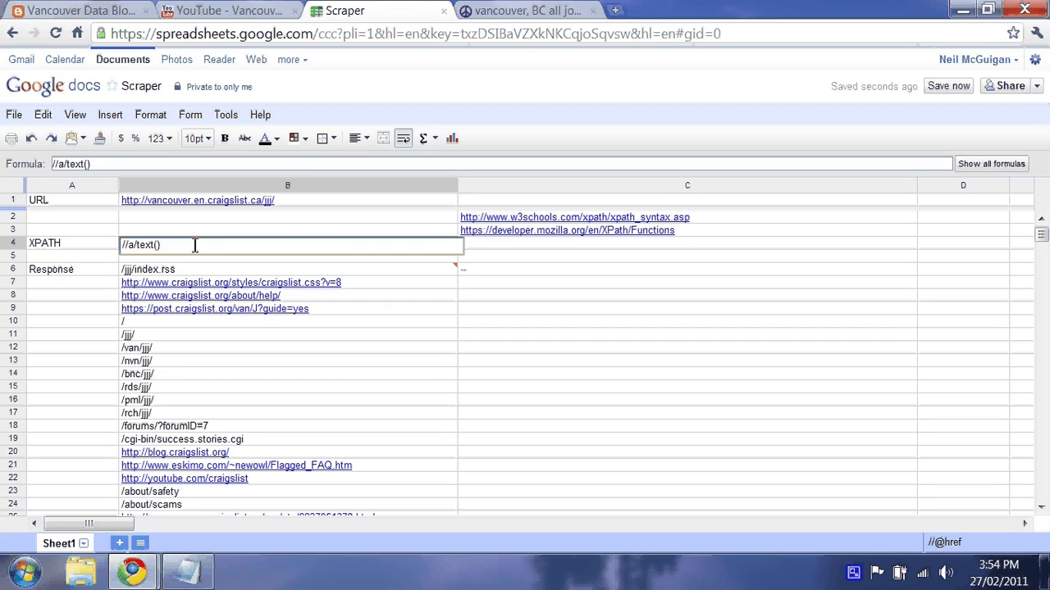
pyautogui.press('Return')
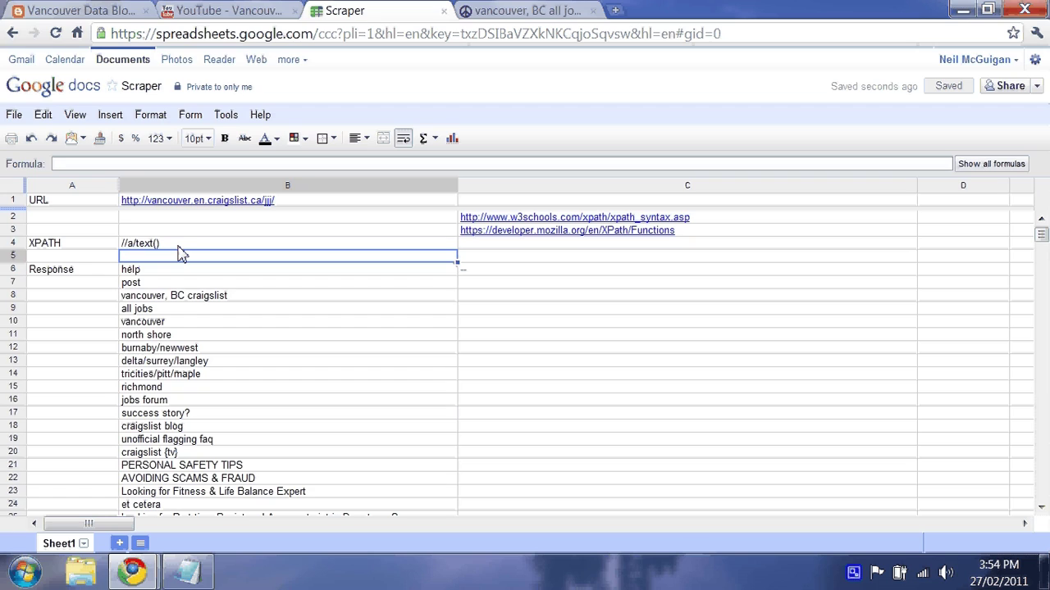
# Step: On the craigslist jobs page, close developer tools and scroll through the listings
pyautogui.click(517, 11)
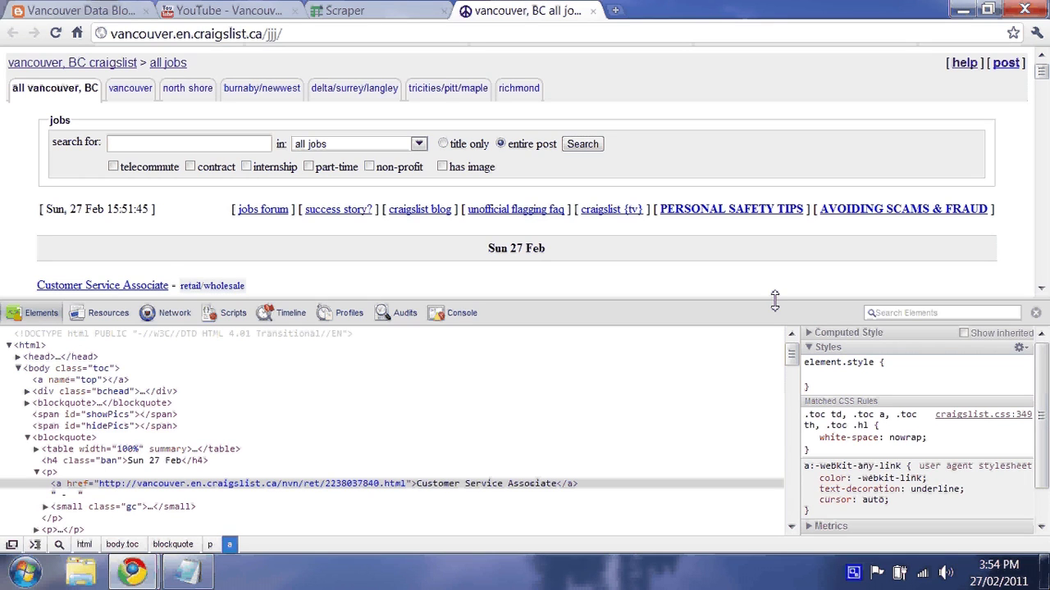
pyautogui.click(1036, 314)
pyautogui.scroll(-2, 33, 283)
pyautogui.scroll(2, 16, 287)
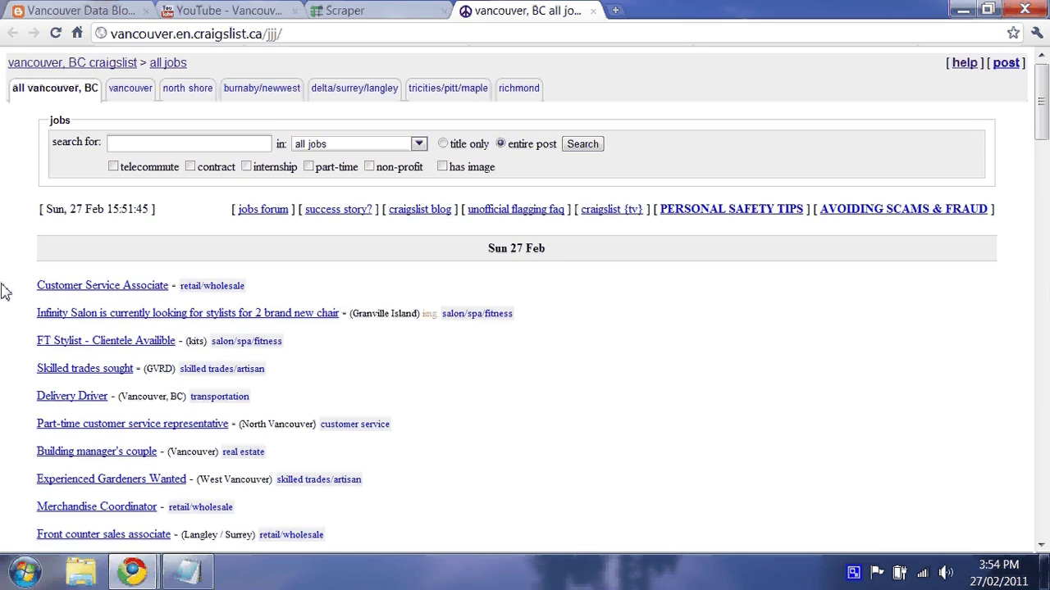
pyautogui.scroll(-2, 4, 291)
pyautogui.scroll(2, 12, 281)
pyautogui.scroll(-3, 29, 297)
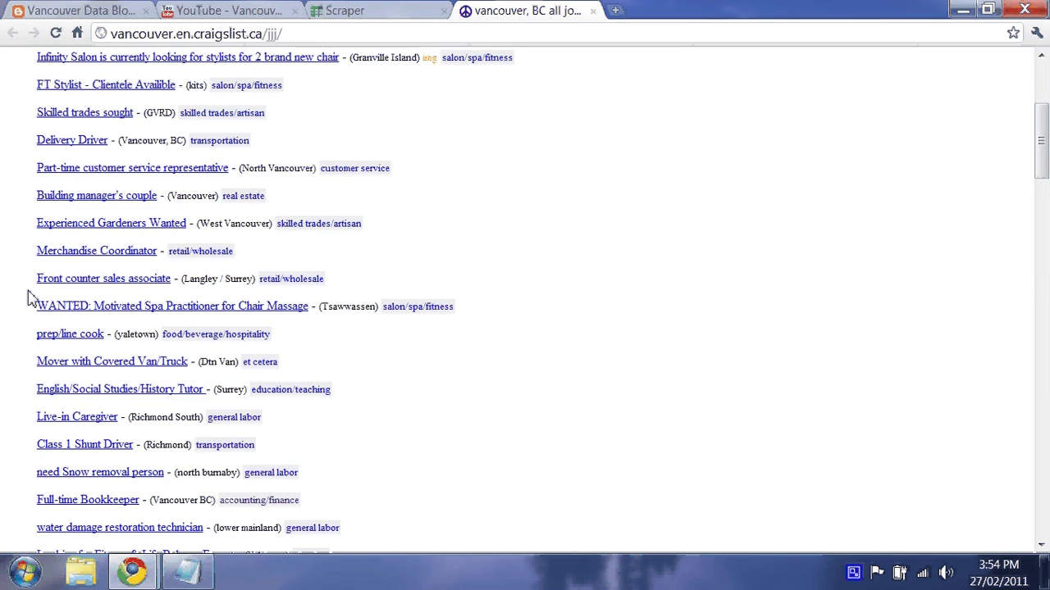
pyautogui.scroll(3, 27, 296)
pyautogui.scroll(-1, 28, 295)
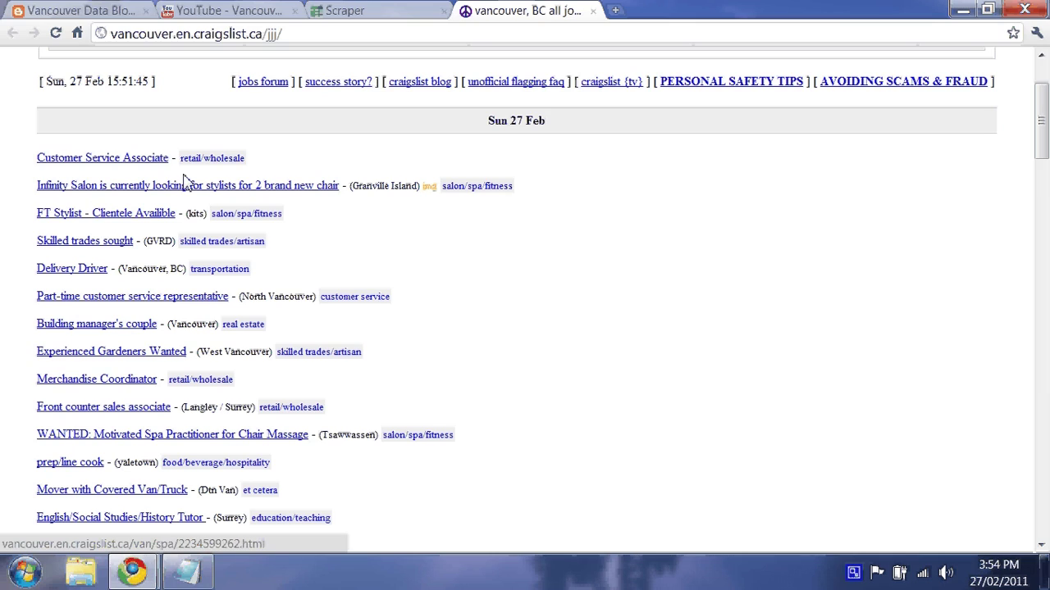
# Step: Inspect the Customer Service Associate link's p and blockquote parents, then the Infinity Salon link
pyautogui.rightClick(162, 157)
pyautogui.click(210, 268)
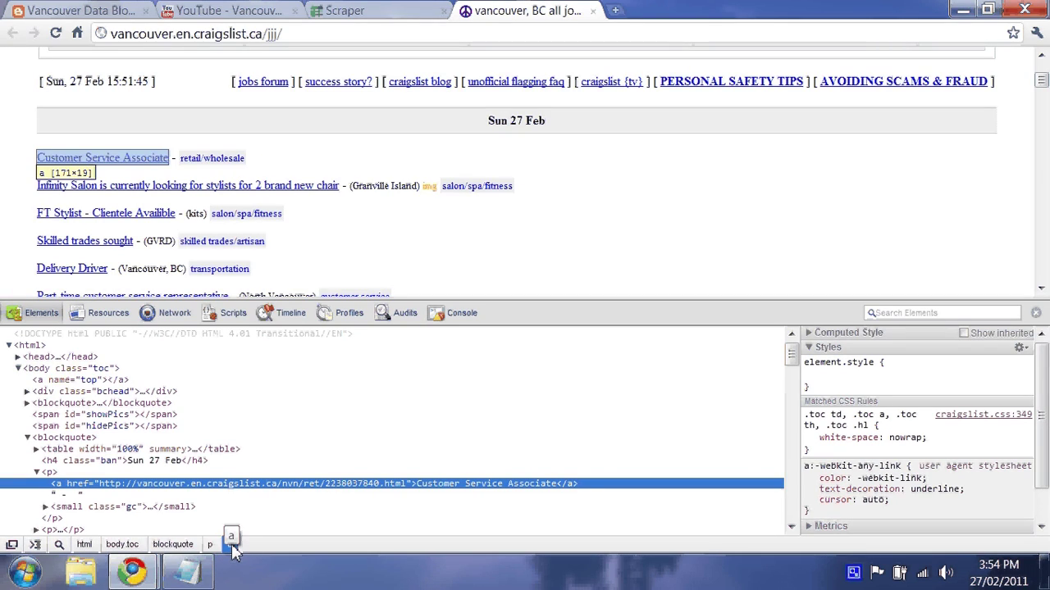
pyautogui.click(212, 546)
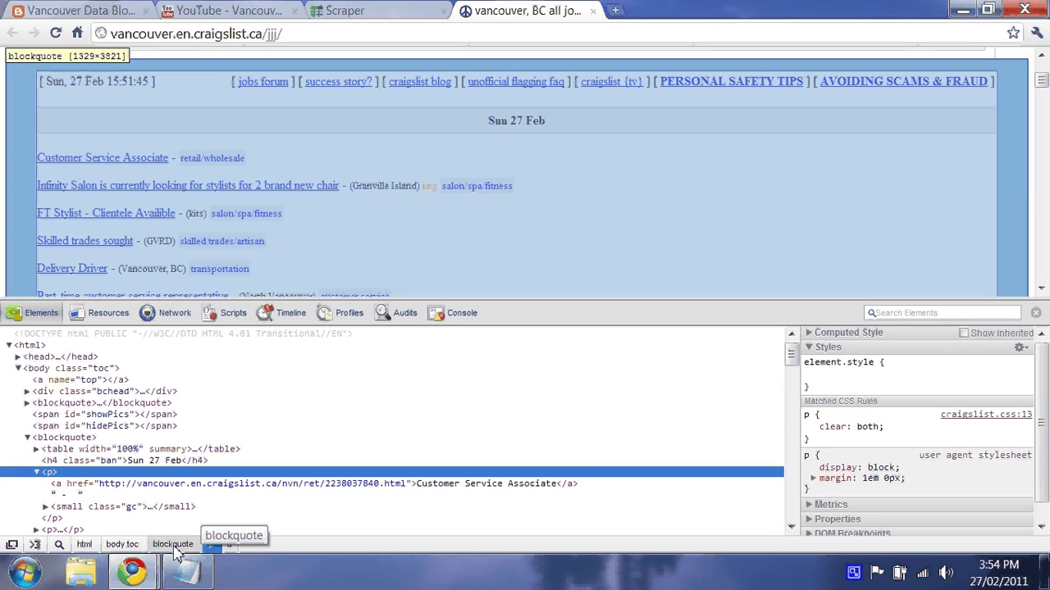
pyautogui.click(172, 544)
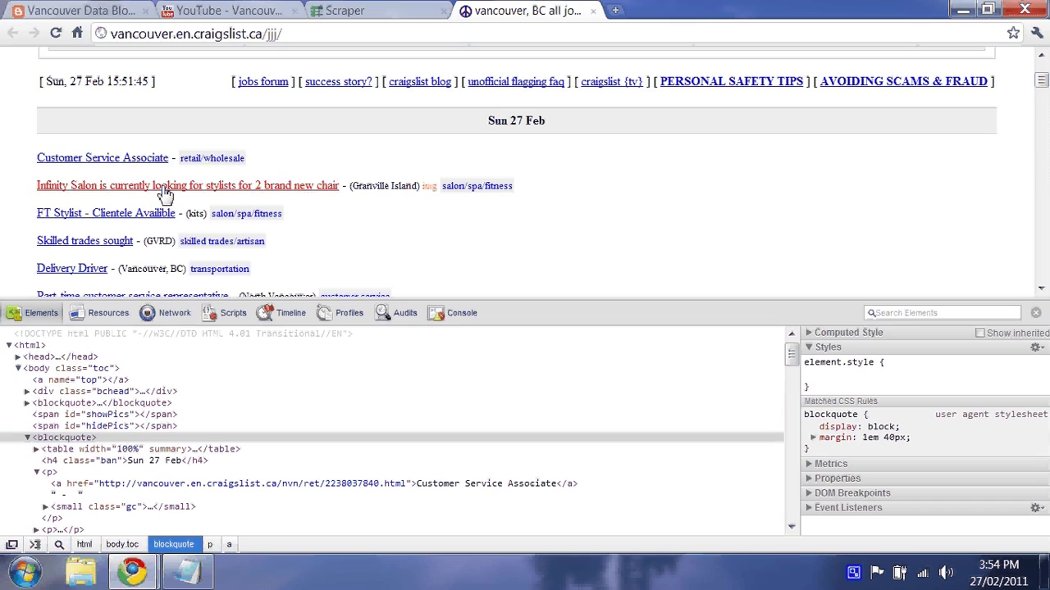
pyautogui.rightClick(182, 189)
pyautogui.click(217, 293)
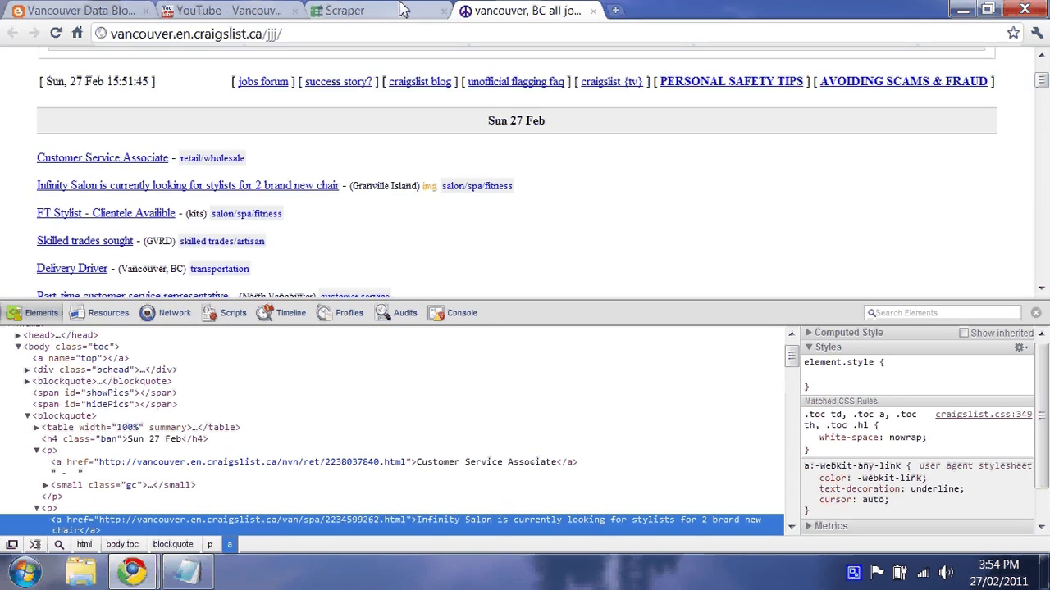
pyautogui.hotkey('ctrl', 'shift', 'Tab')
# Step: Replace B4's query with //blockquote/p/a and check the job titles listed under Response
pyautogui.click(193, 244)
pyautogui.doubleClick(193, 246)
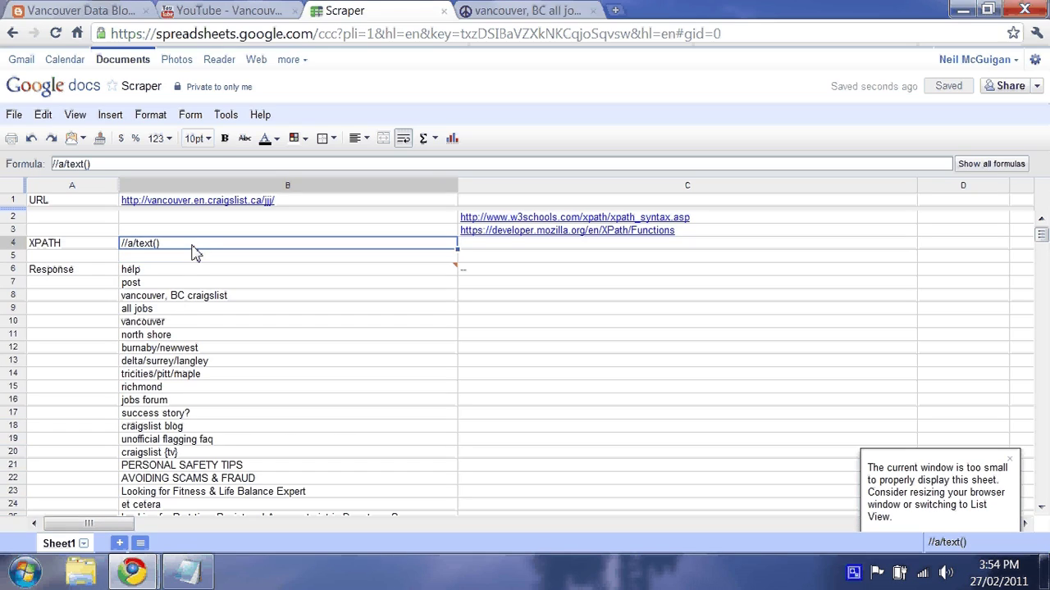
pyautogui.press('BackSpace')
pyautogui.press('BackSpace')
pyautogui.press('BackSpace')
pyautogui.press('BackSpace')
pyautogui.press('BackSpace')
pyautogui.press('BackSpace')
pyautogui.press('BackSpace')
pyautogui.press('BackSpace')
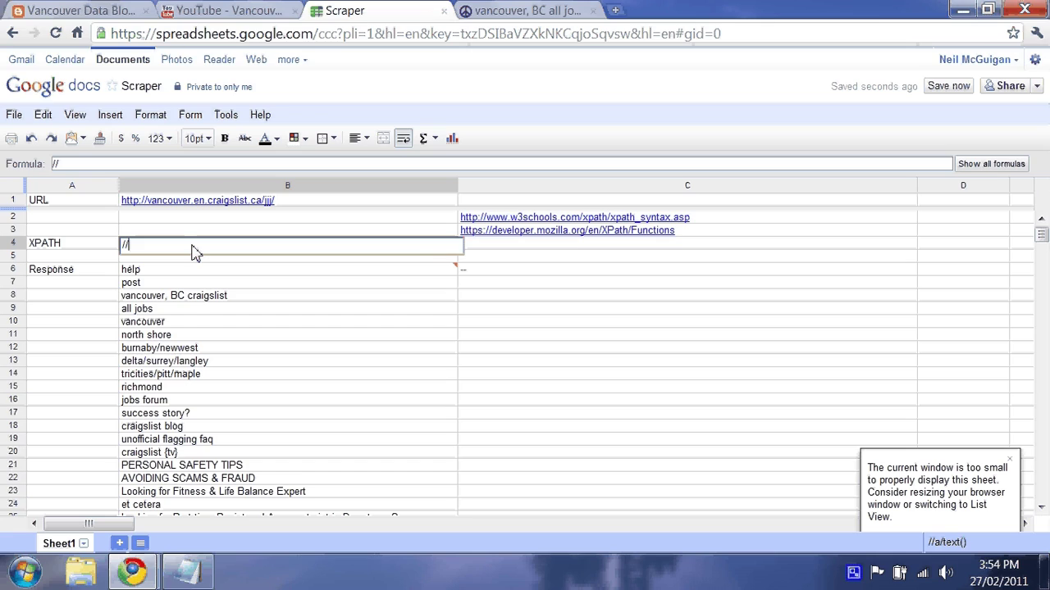
pyautogui.write('blockquote/p/a')
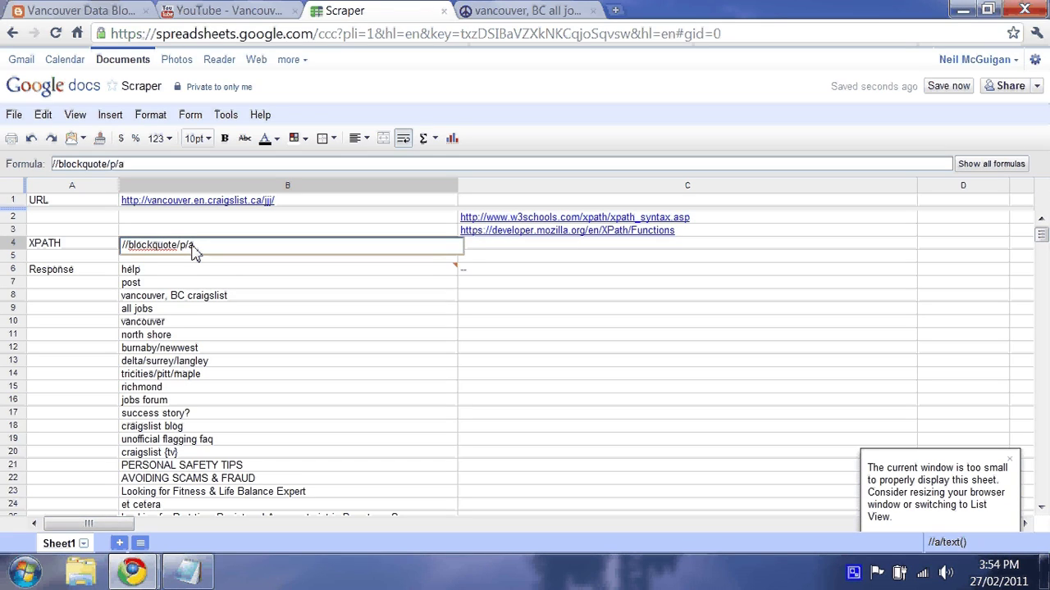
pyautogui.press('Return')
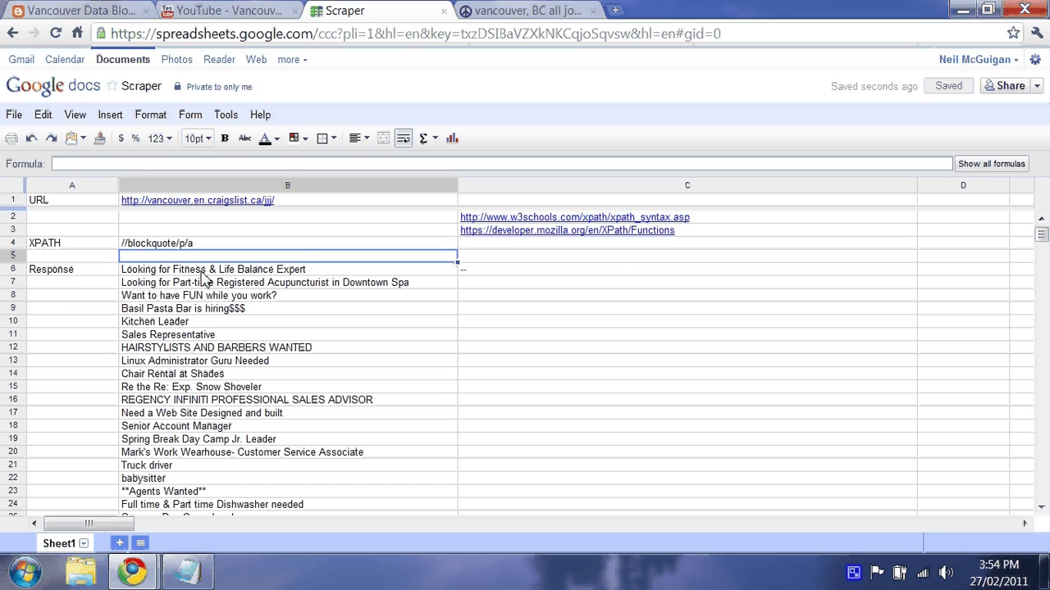
pyautogui.press('Down')
pyautogui.scroll(-3, 96, 303)
pyautogui.scroll(2, 96, 303)
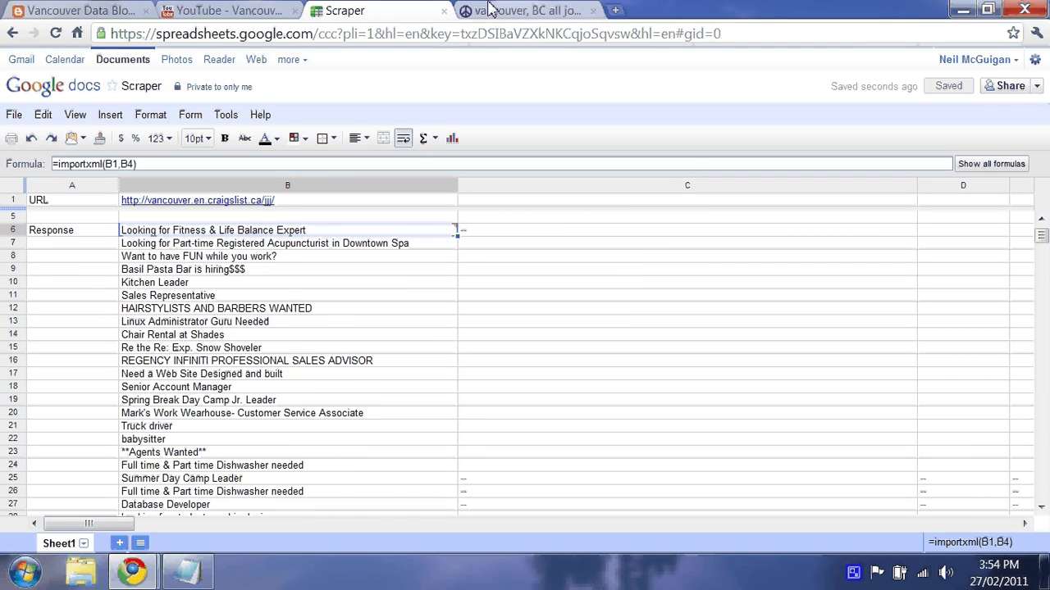
pyautogui.click(525, 10)
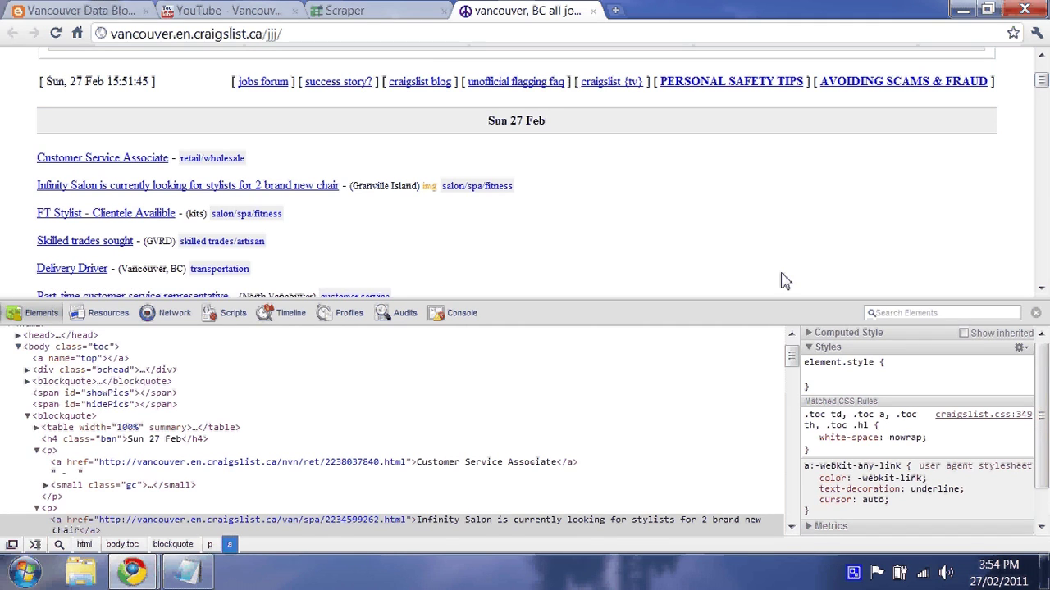
# Step: Close developer tools, reload the craigslist jobs page, and compare it with the spreadsheet
pyautogui.hotkey('ctrl', 'shift', 'i')
pyautogui.click(56, 34)
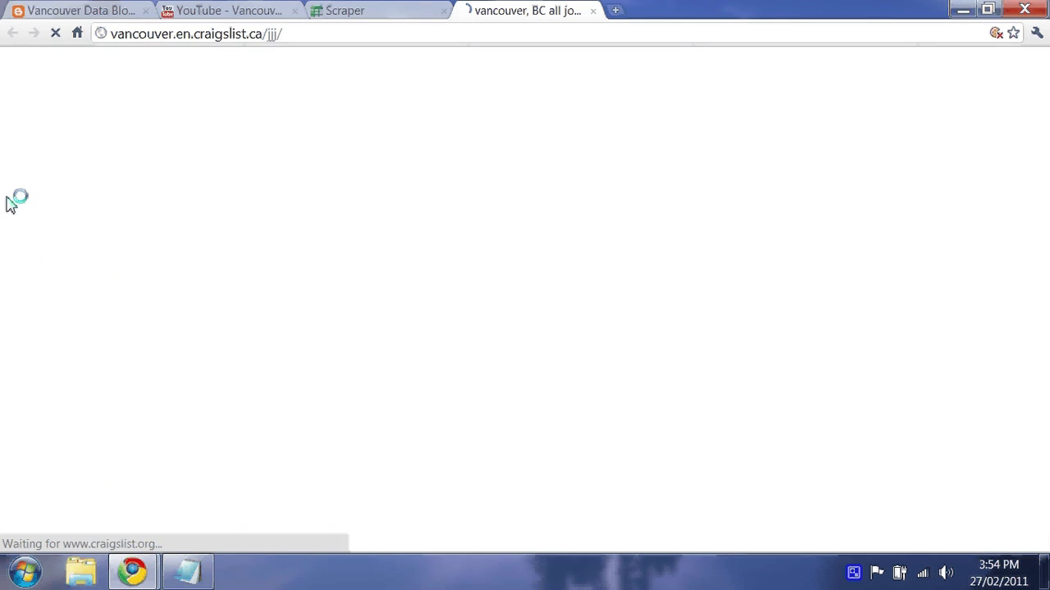
pyautogui.scroll(-3, 82, 174)
pyautogui.hotkey('ctrl', 'shift', 'Tab')
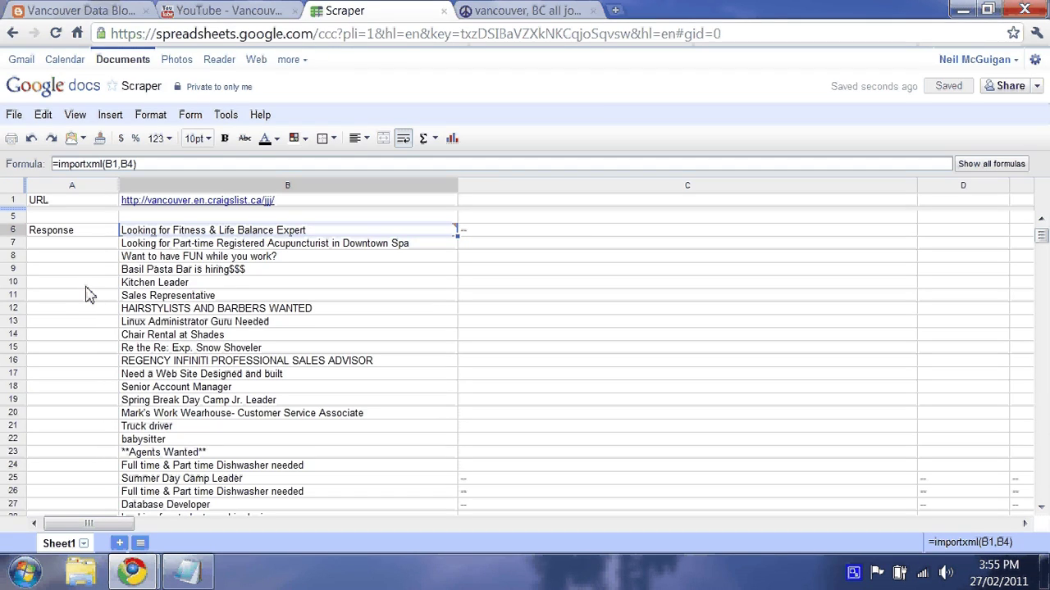
pyautogui.hotkey('ctrl', 'z')
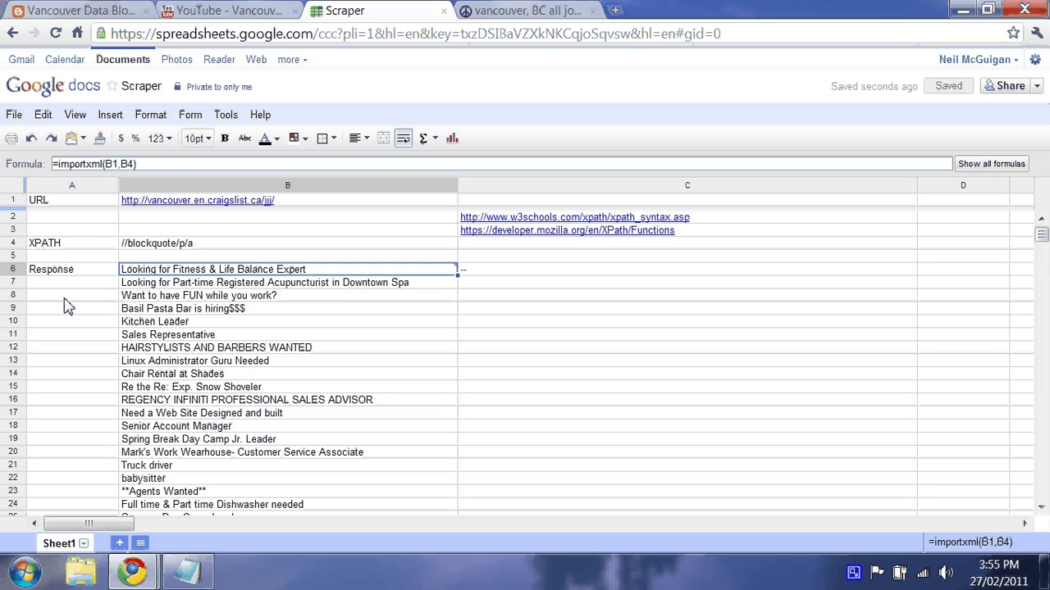
pyautogui.click(515, 10)
pyautogui.scroll(3, 211, 169)
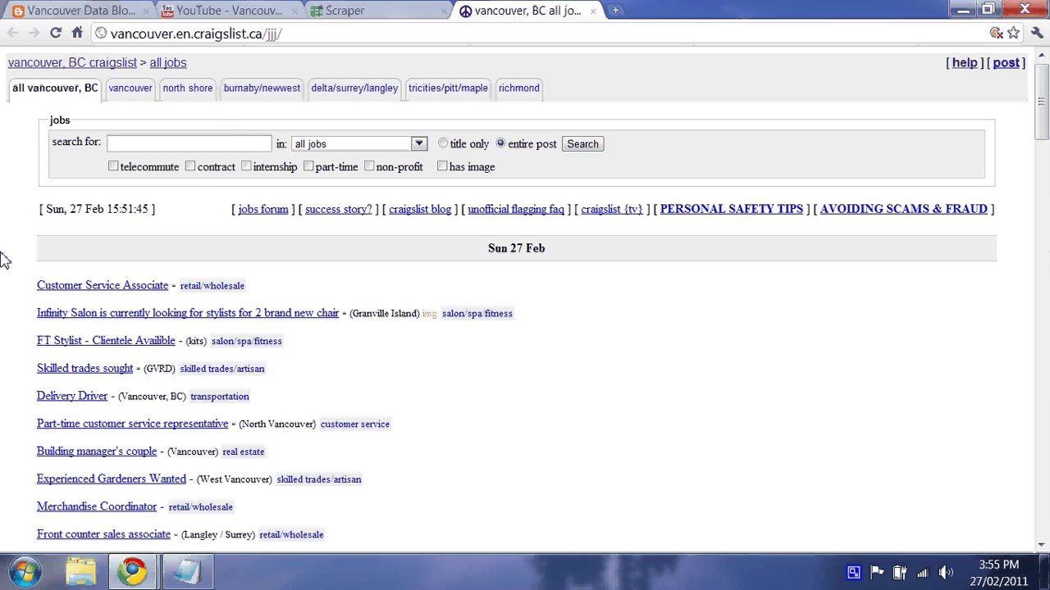
# Step: Search the jobs page for 'customer serv' and 'life balance' to locate the scraped titles
pyautogui.hotkey('ctrl', 'f')
pyautogui.write('customer serv')
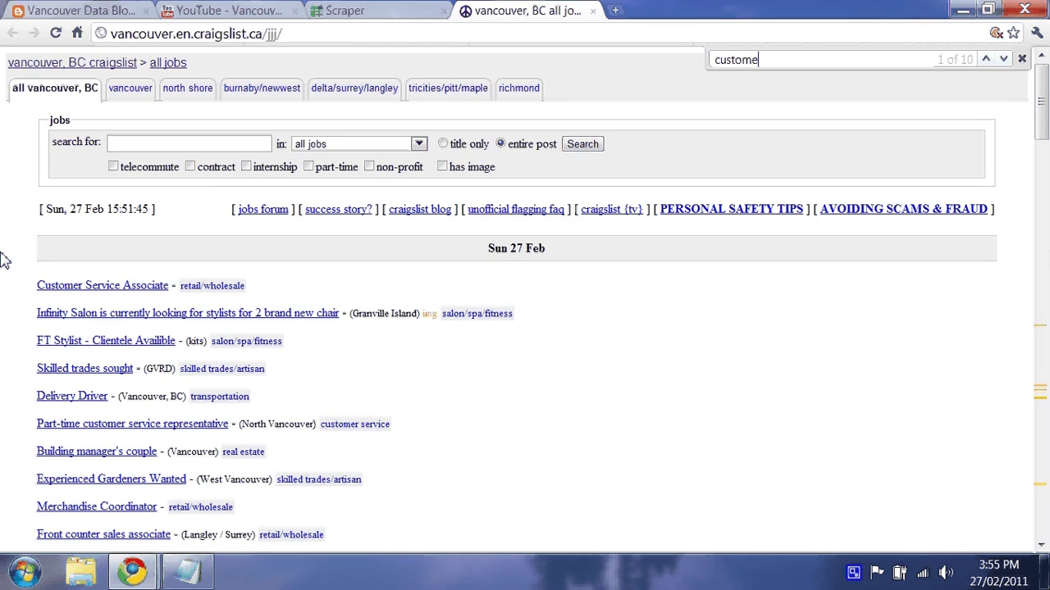
pyautogui.click(341, 10)
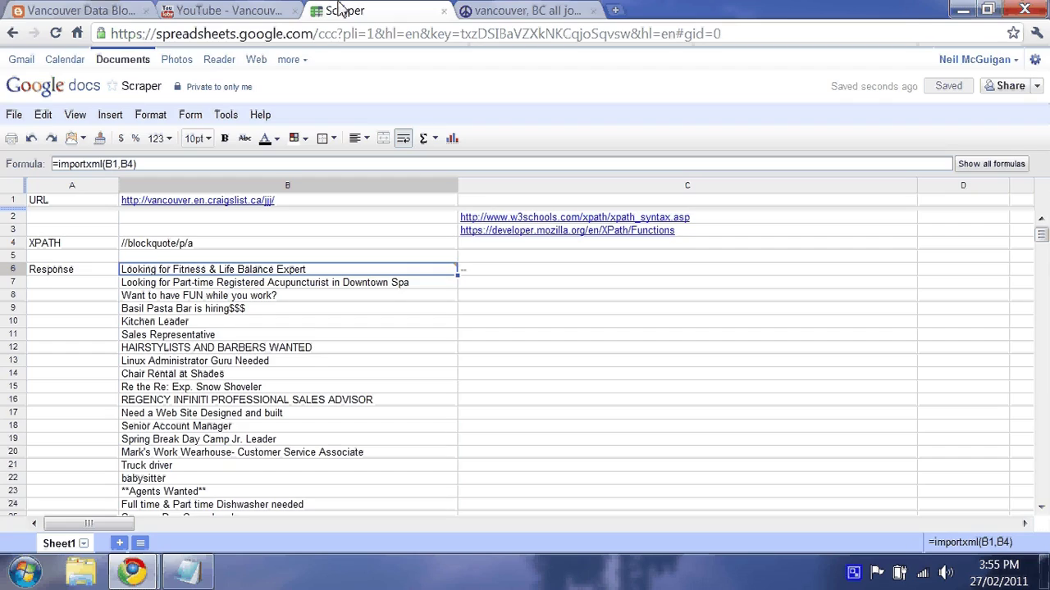
pyautogui.click(521, 10)
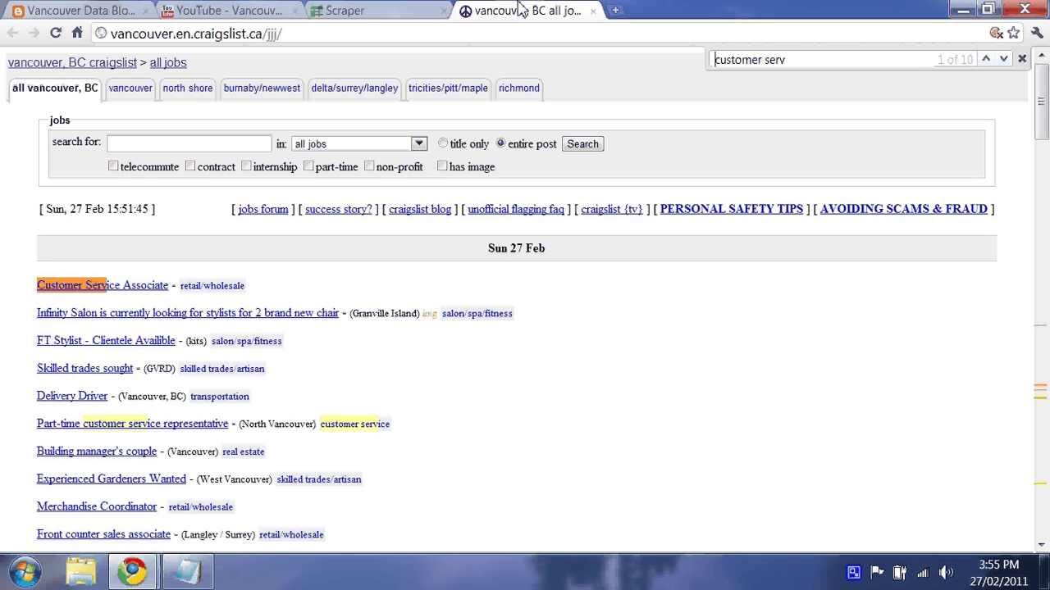
pyautogui.write('lif')
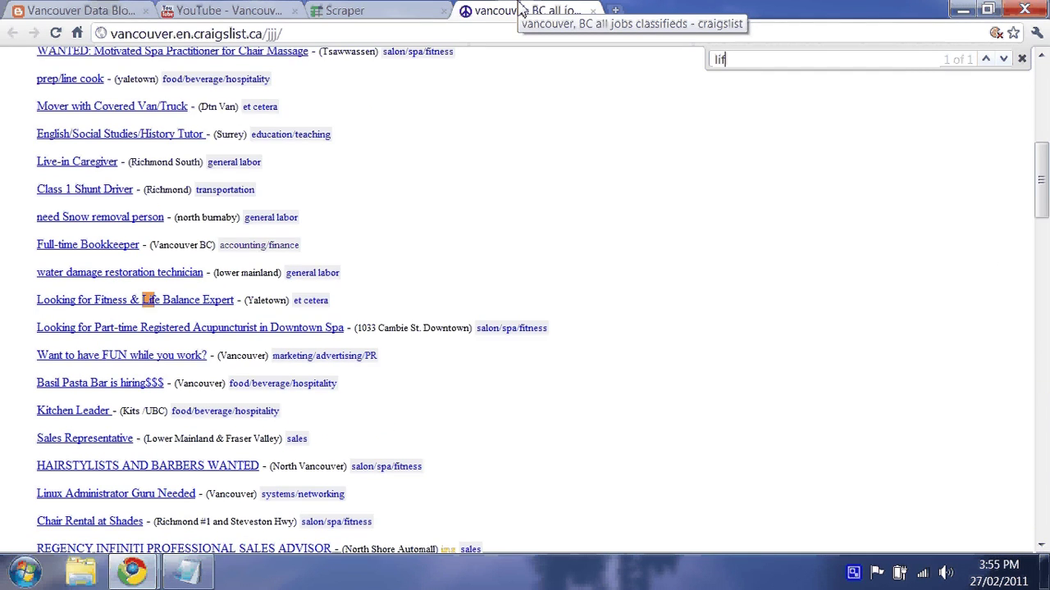
pyautogui.write('e balance')
pyautogui.scroll(8, 4, 246)
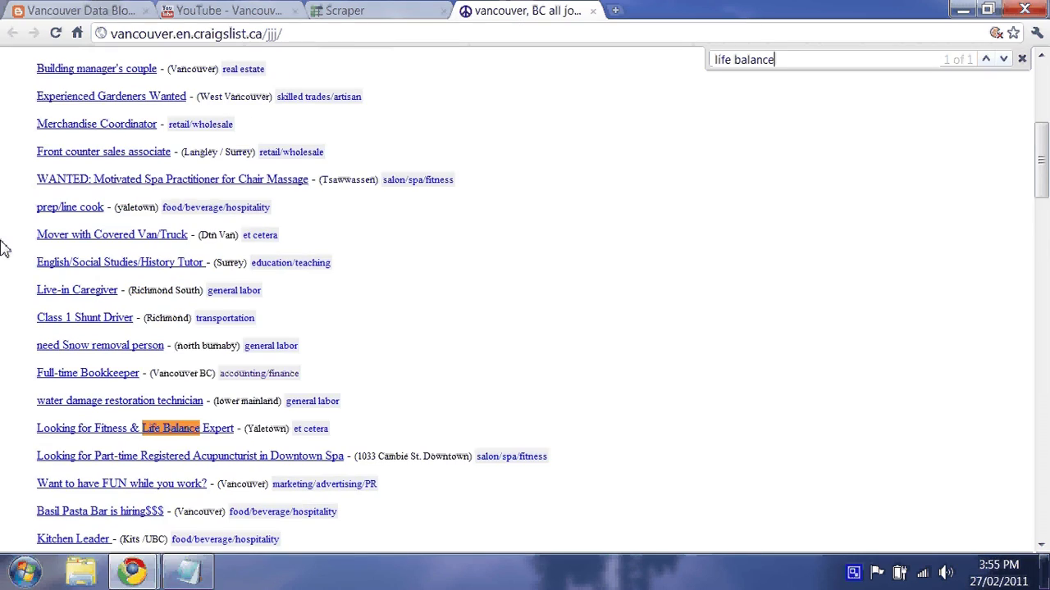
pyautogui.scroll(-3, 4, 246)
pyautogui.scroll(1, 7, 246)
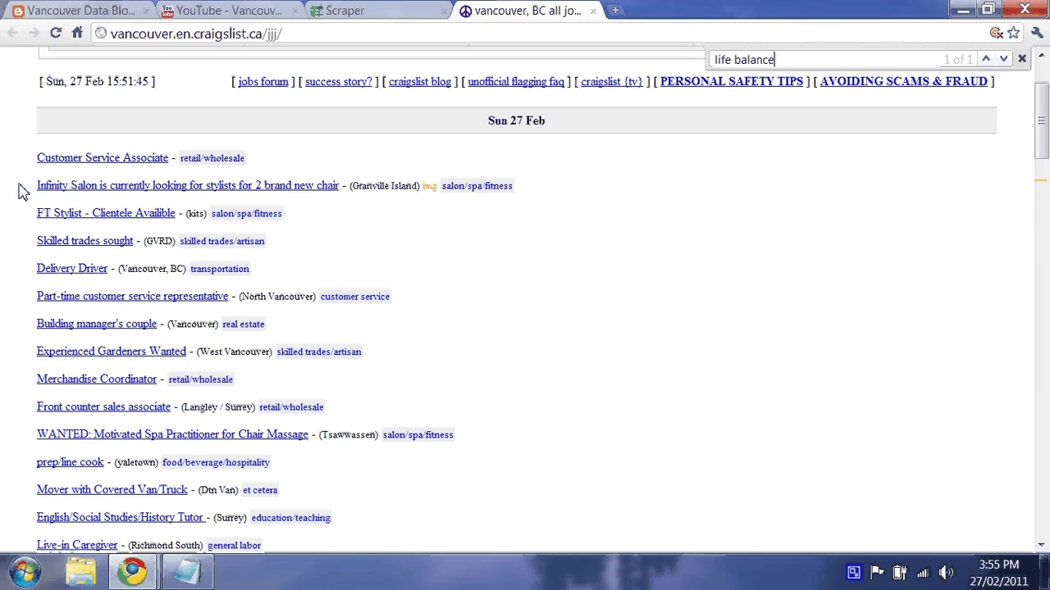
pyautogui.scroll(-1, 17, 217)
pyautogui.scroll(-5, 23, 228)
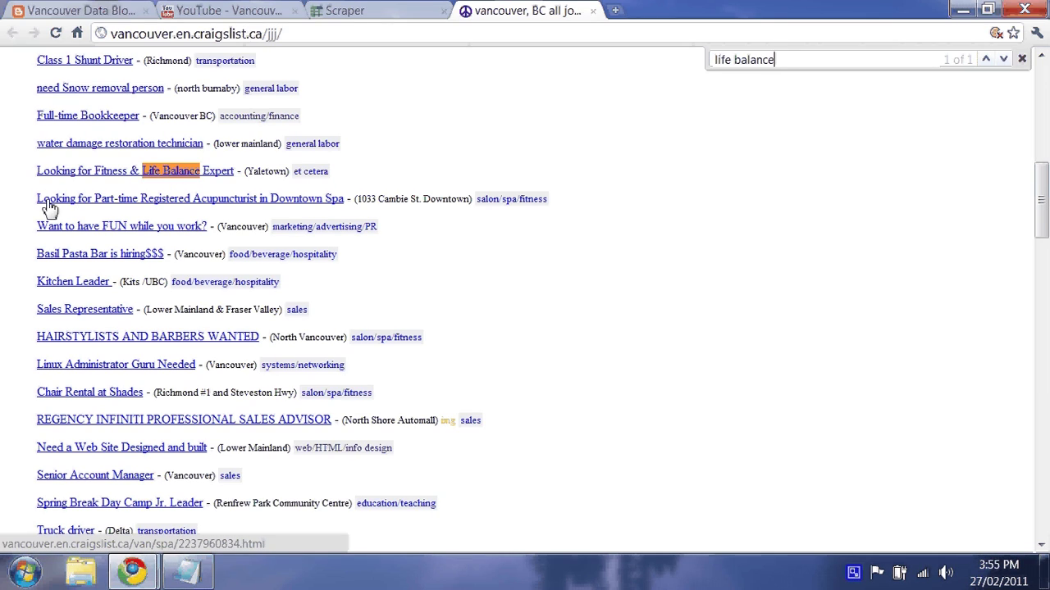
pyautogui.click(345, 10)
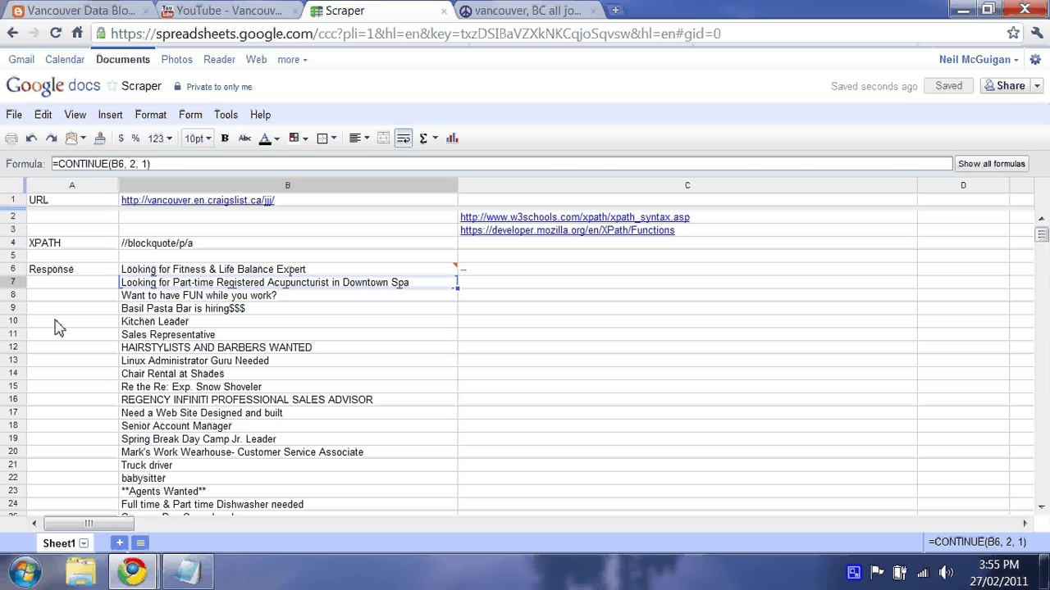
pyautogui.doubleClick(222, 246)
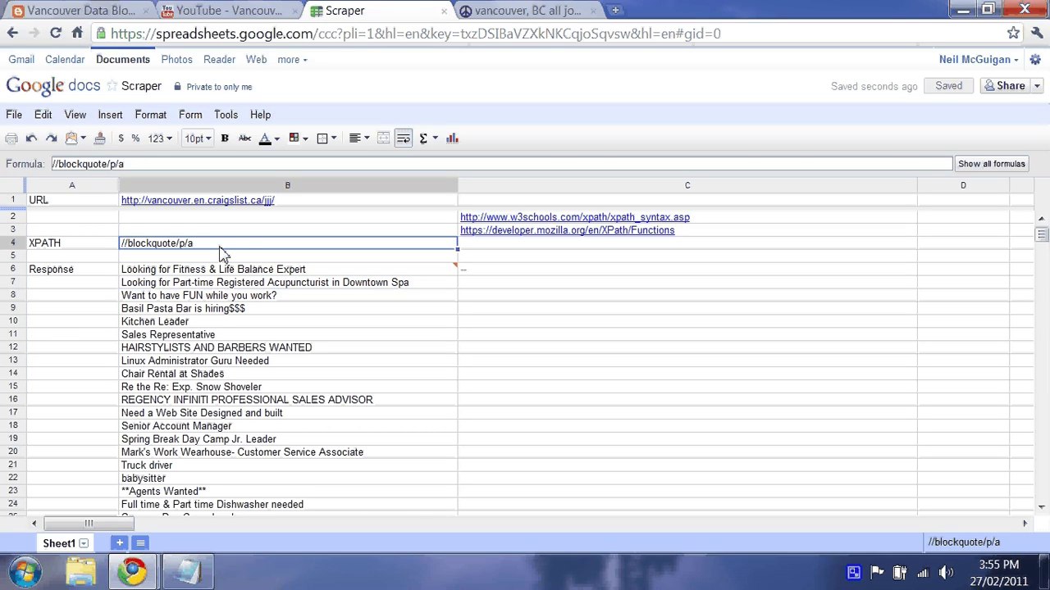
pyautogui.write('/')
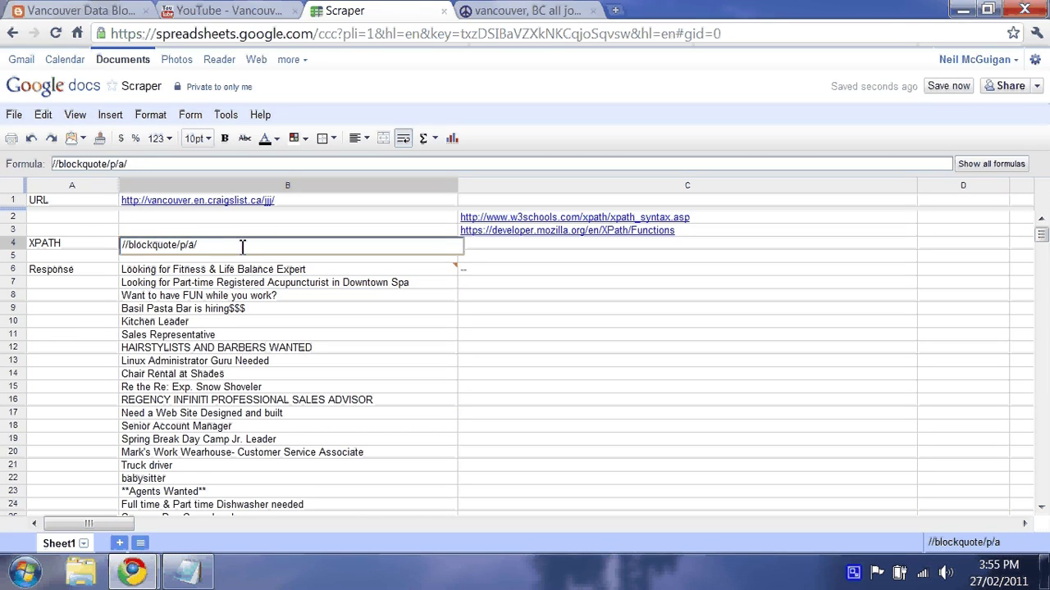
pyautogui.write('@href')
pyautogui.press('Return')
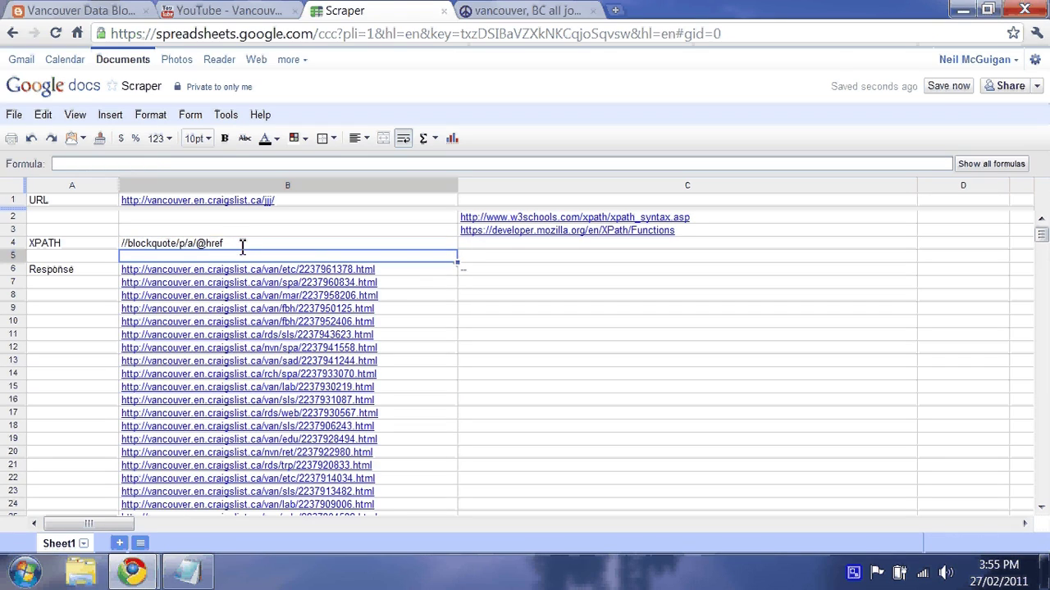
pyautogui.scroll(-9, 94, 318)
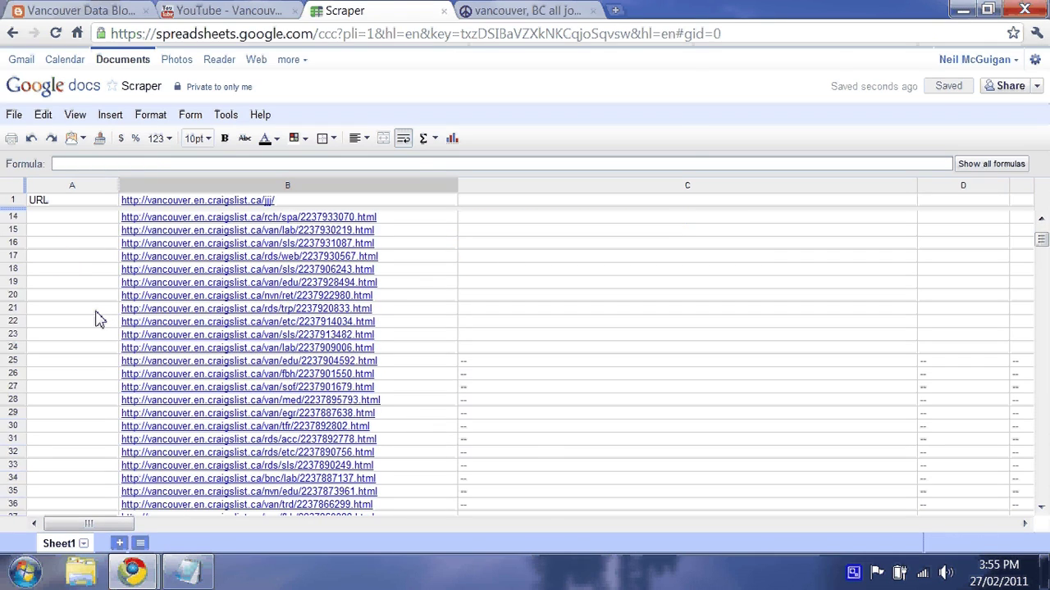
pyautogui.scroll(-20, 94, 319)
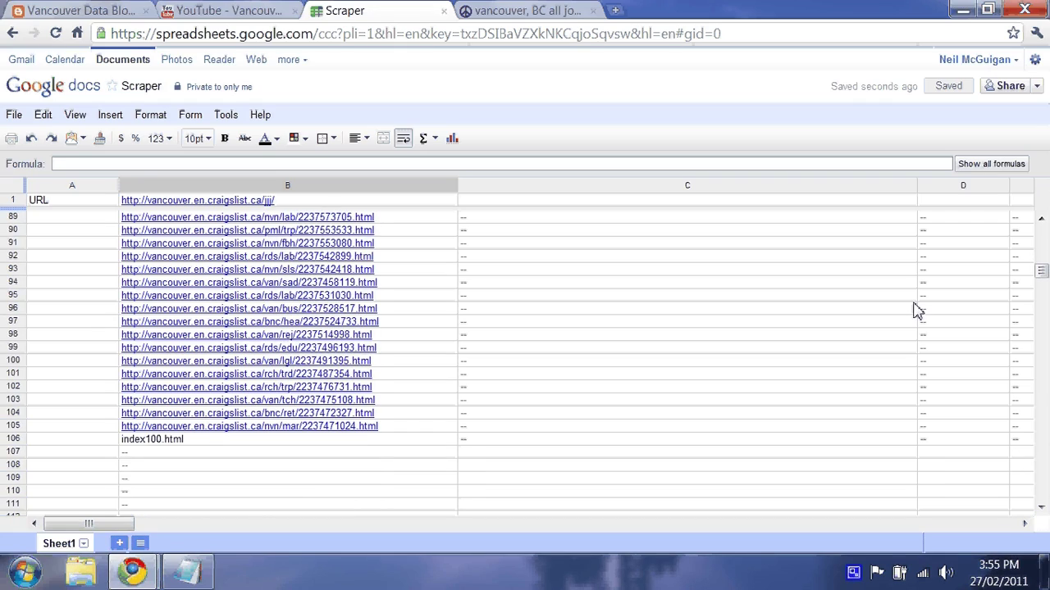
pyautogui.click(152, 440)
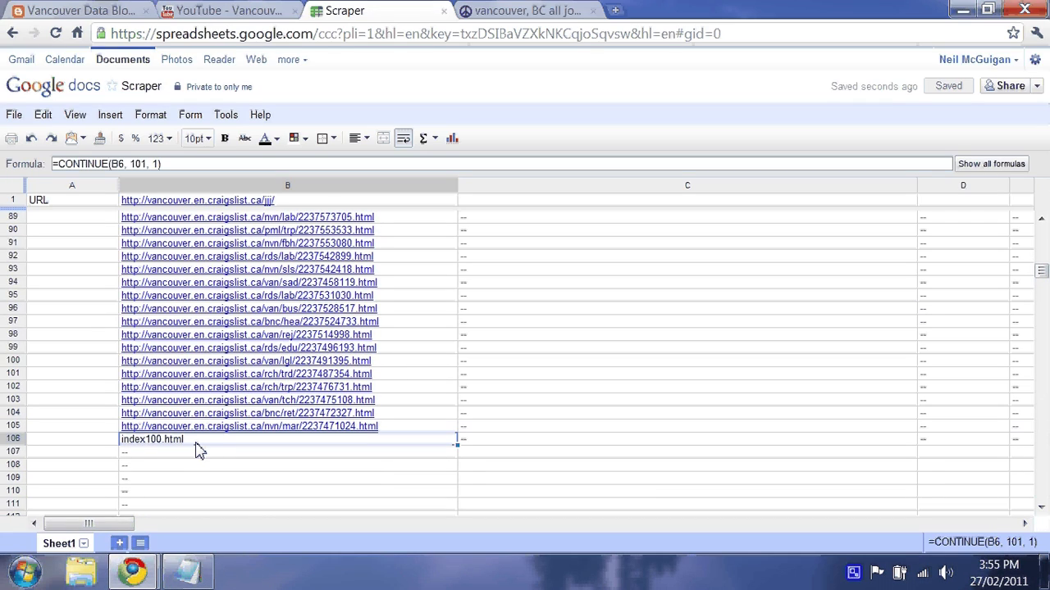
pyautogui.click(525, 10)
pyautogui.moveTo(1041, 193); pyautogui.dragTo(1042, 500)
# Step: Inspect the 'next 100 postings' link, comparing its centred paragraph with a listing paragraph
pyautogui.rightClick(502, 483)
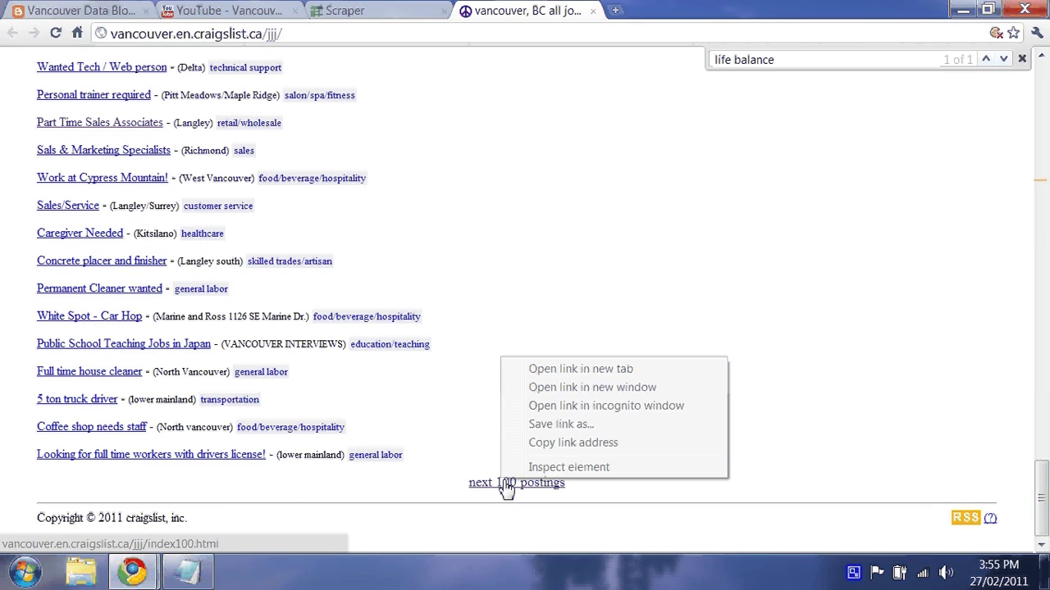
pyautogui.click(546, 469)
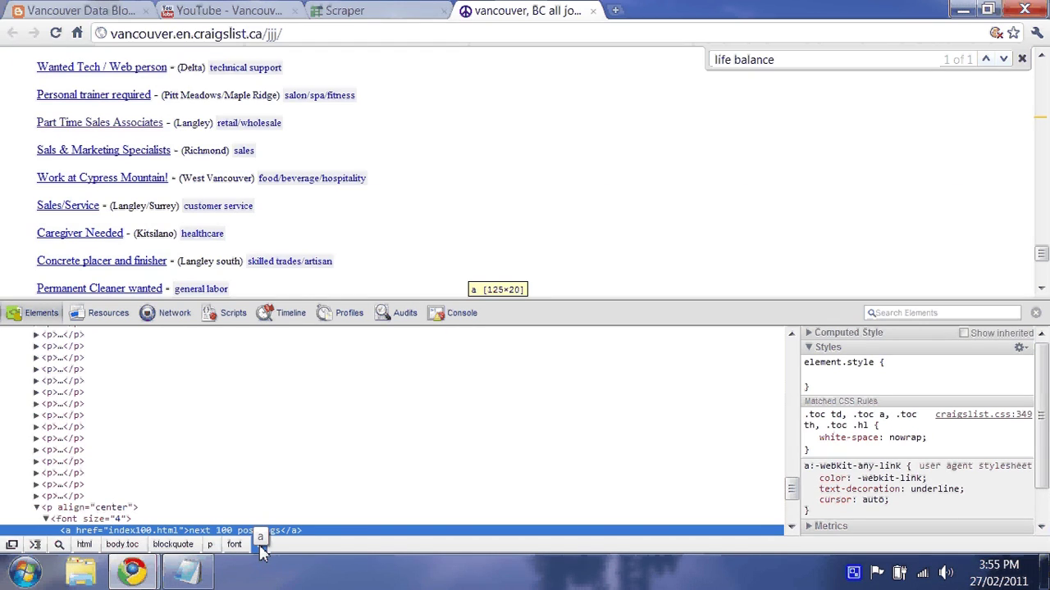
pyautogui.scroll(-3, 193, 496)
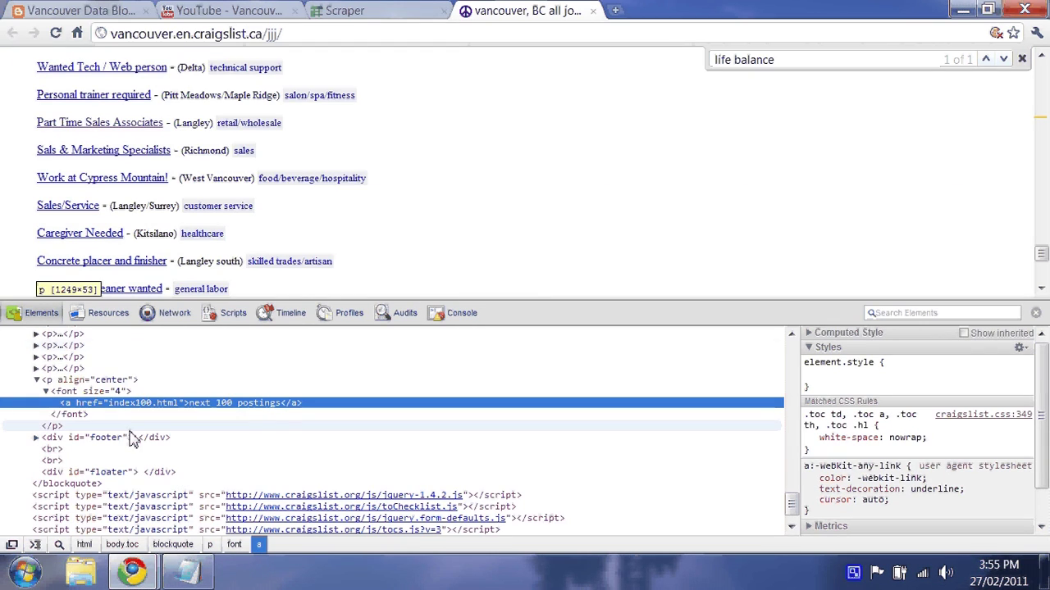
pyautogui.click(78, 381)
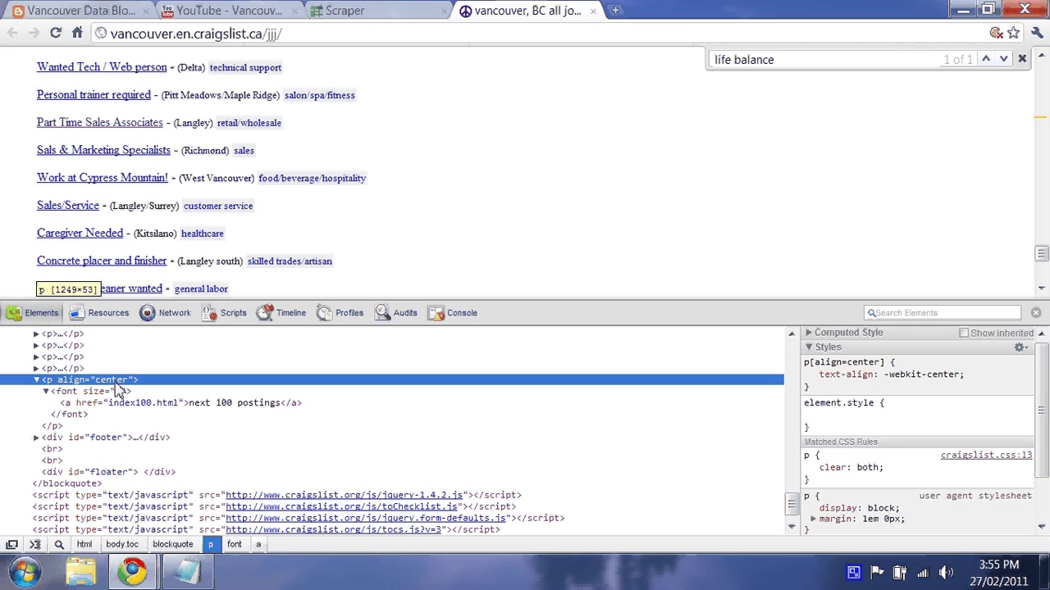
pyautogui.click(36, 368)
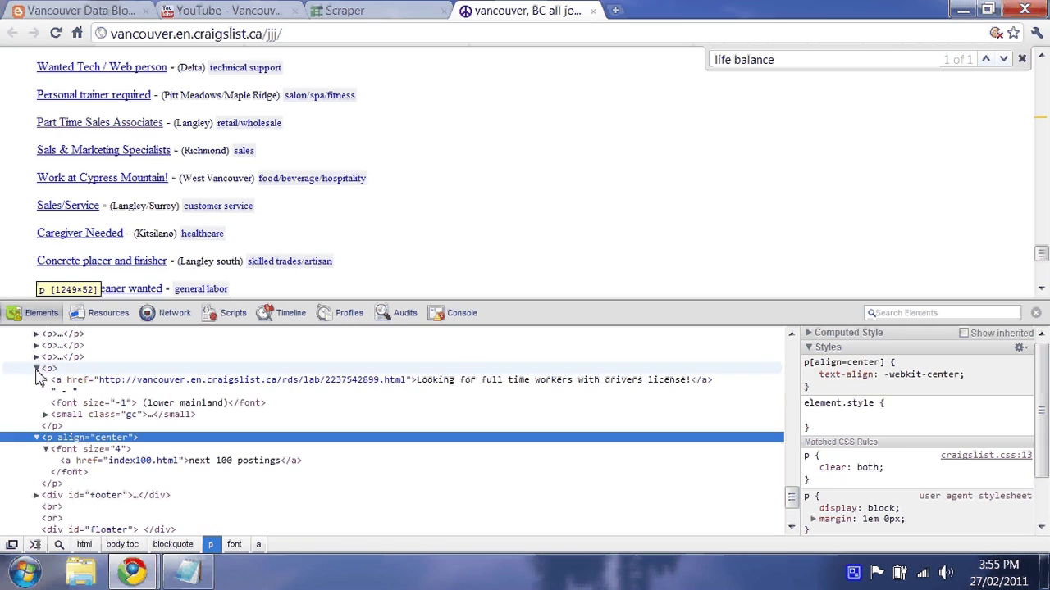
pyautogui.click(344, 10)
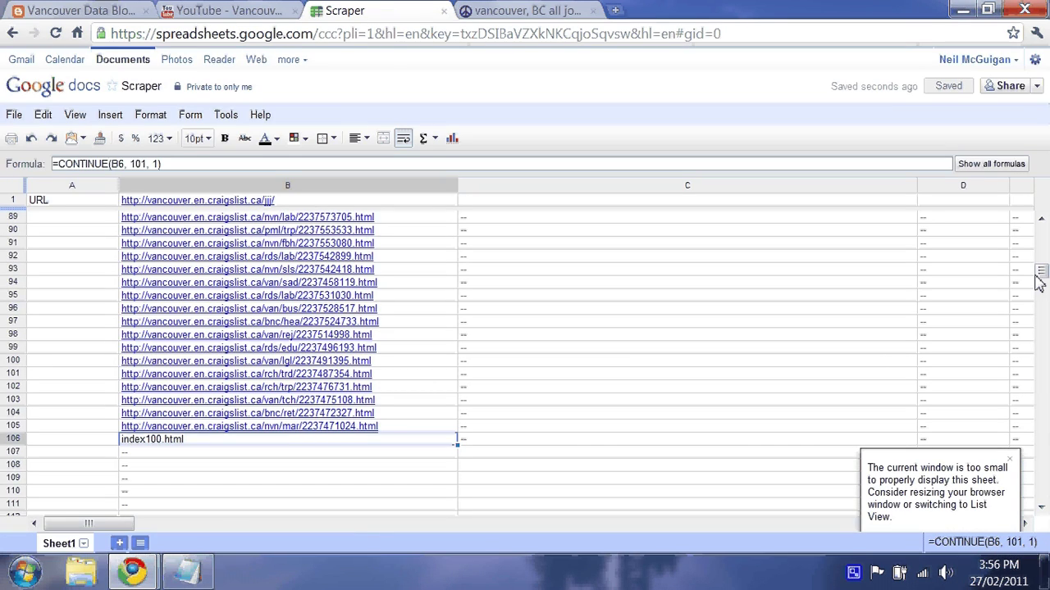
pyautogui.moveTo(1038, 274); pyautogui.dragTo(1039, 233)
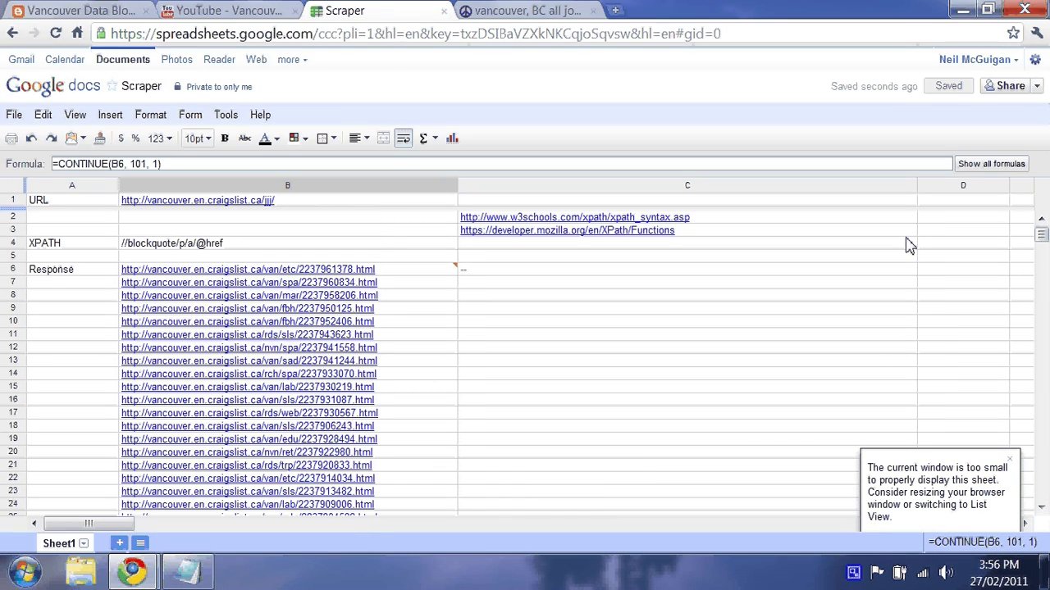
pyautogui.click(231, 246)
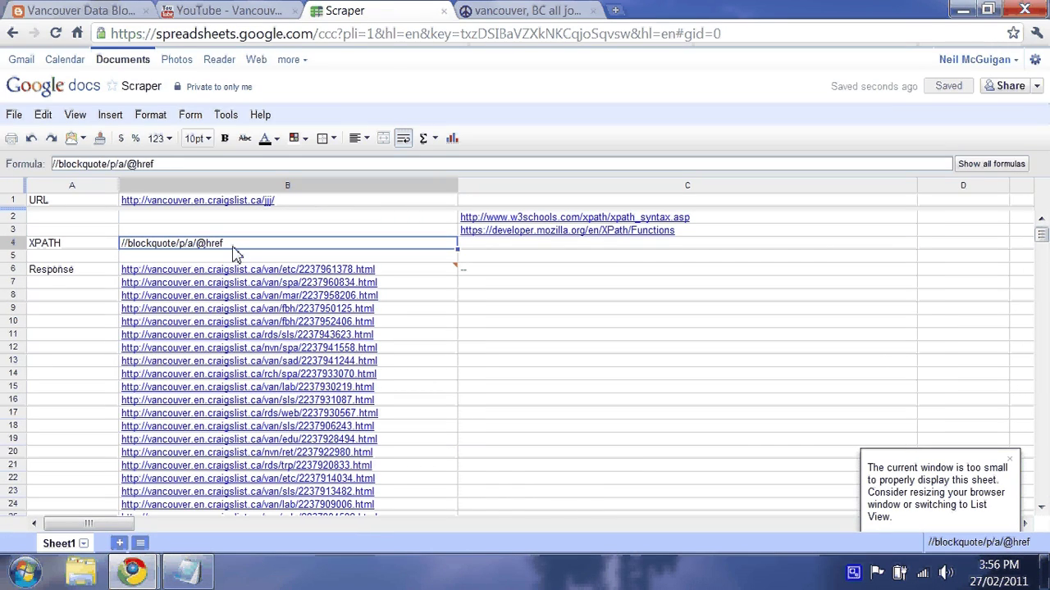
pyautogui.doubleClick(190, 244)
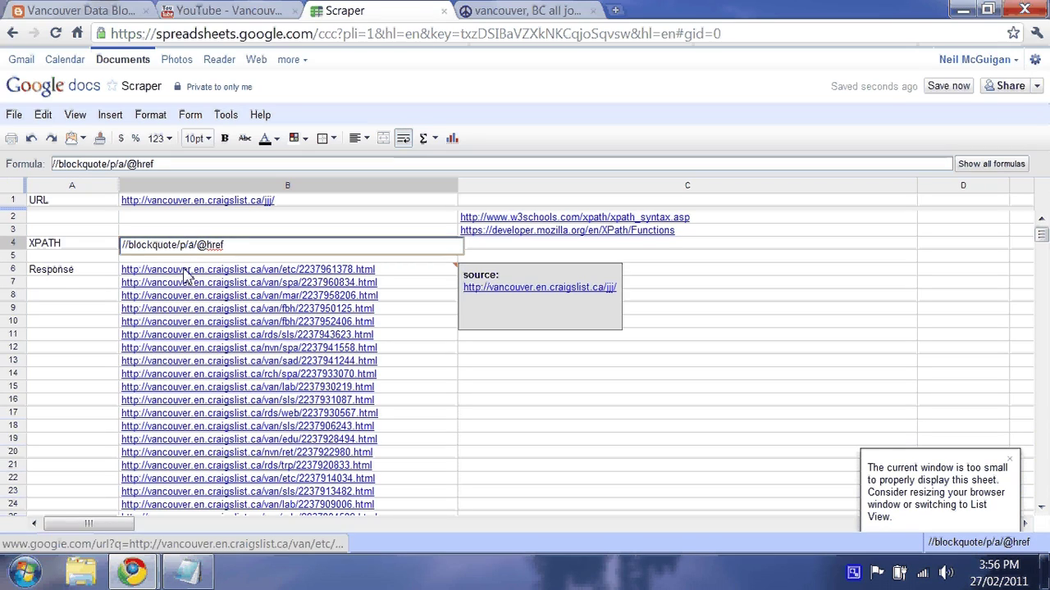
pyautogui.write('[]')
pyautogui.write('not')
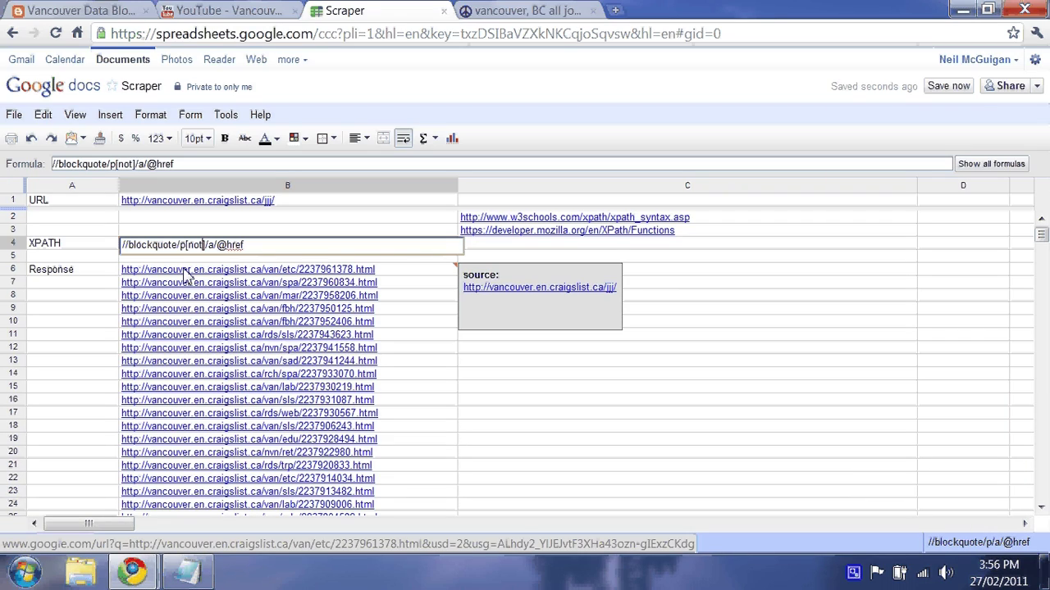
pyautogui.write('()')
pyautogui.press('Left')
pyautogui.write('@')
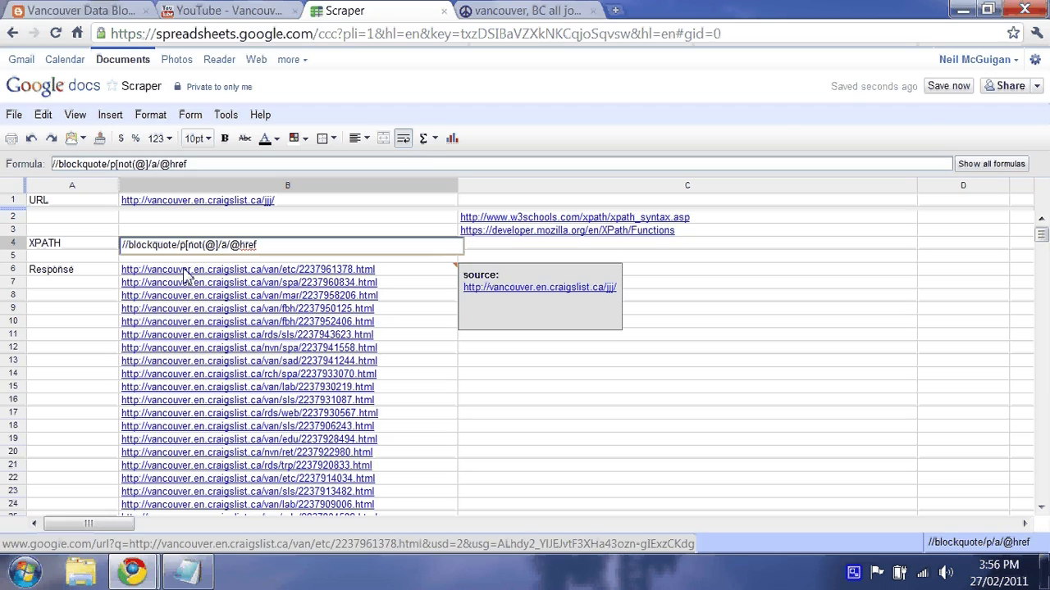
pyautogui.write('align')
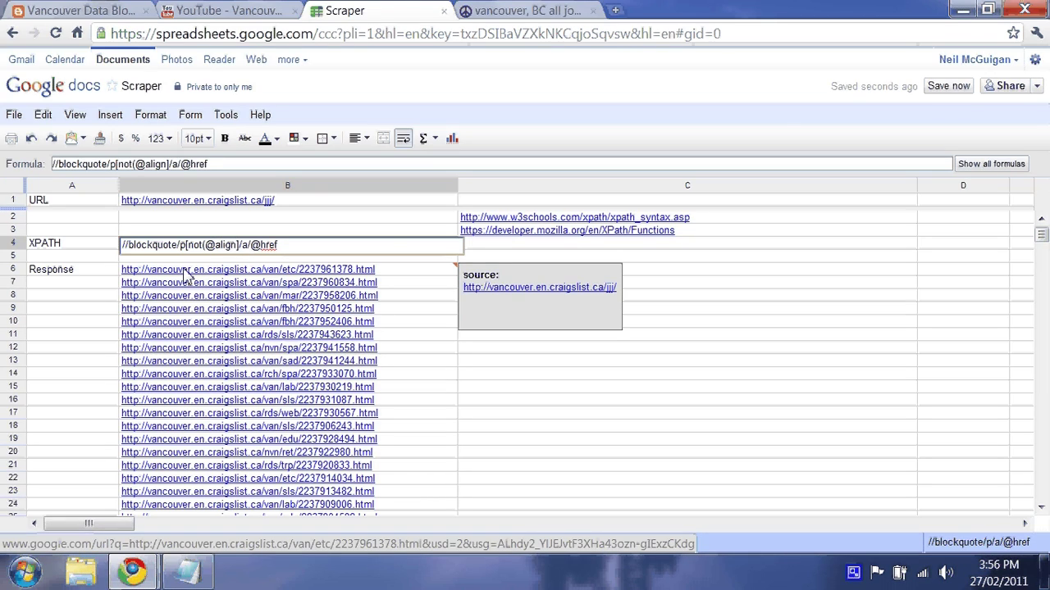
pyautogui.write("='center'")
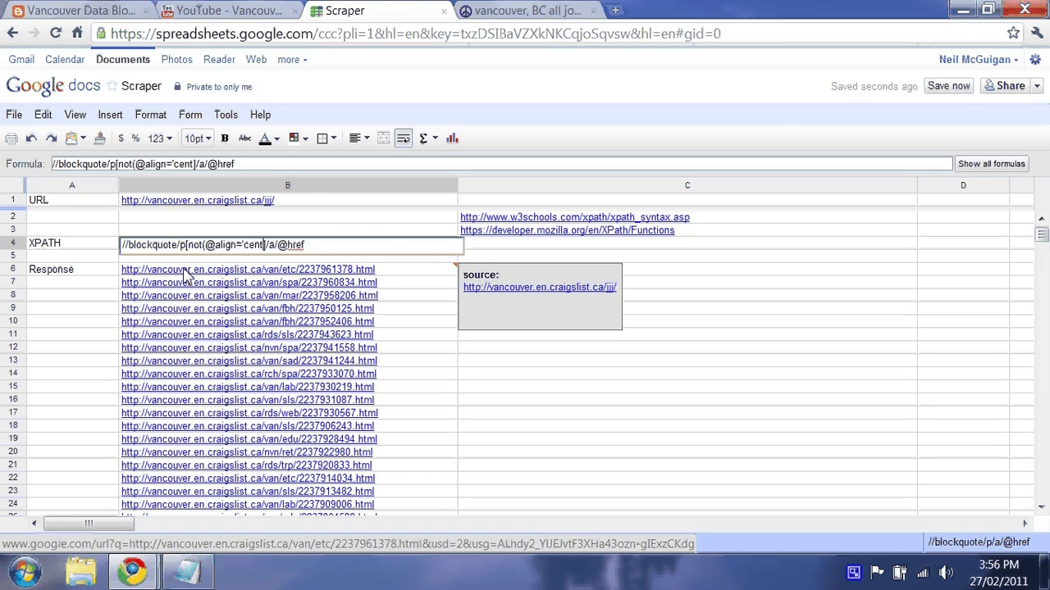
pyautogui.write("')")
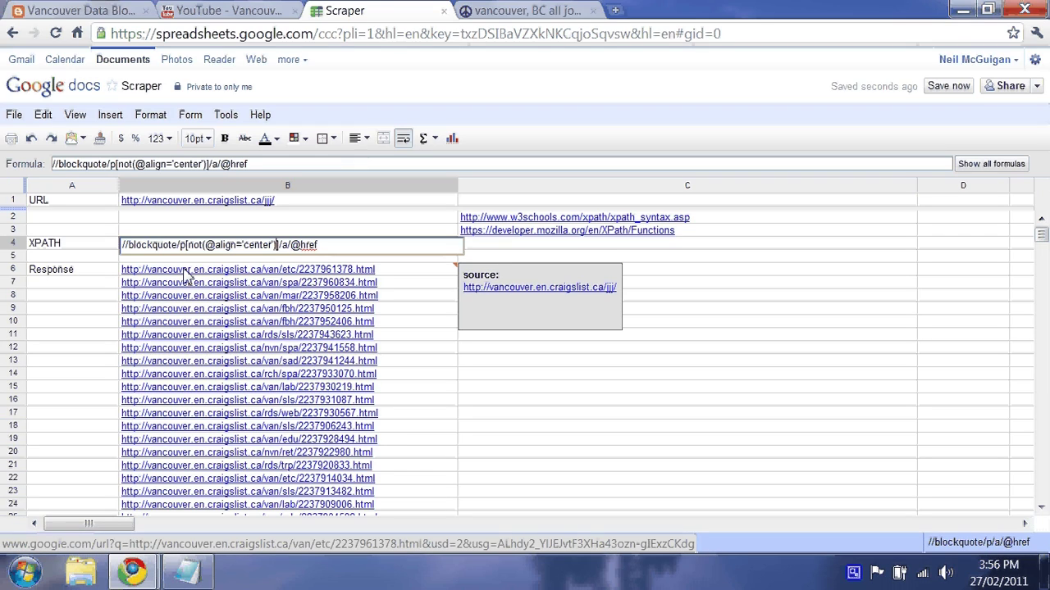
pyautogui.press('Return')
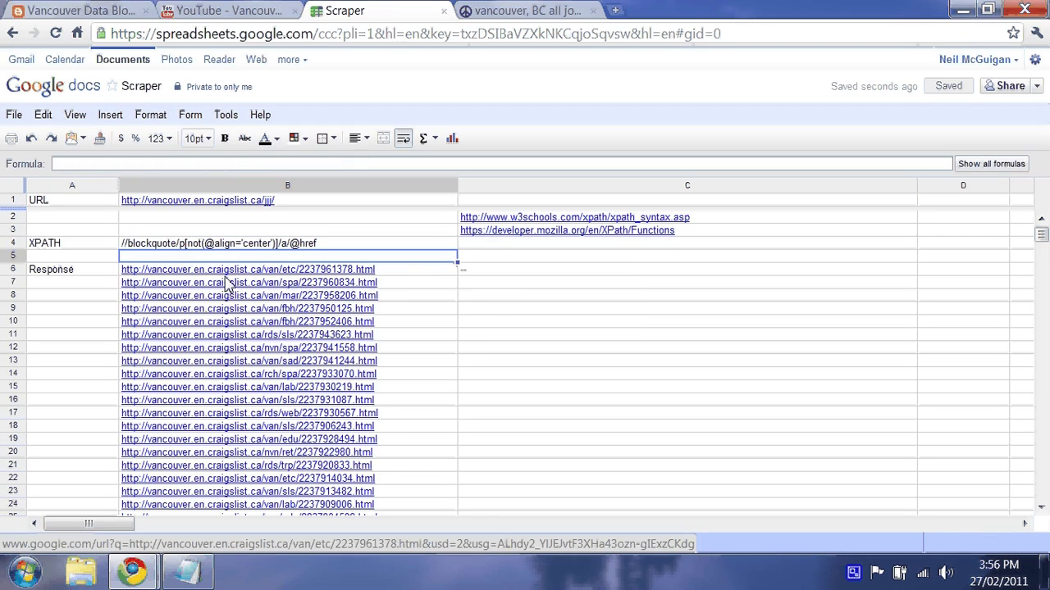
# Step: Confirm the URL list now ends at row 105, then select B4's XPath text for replacement
pyautogui.scroll(-12, 414, 276)
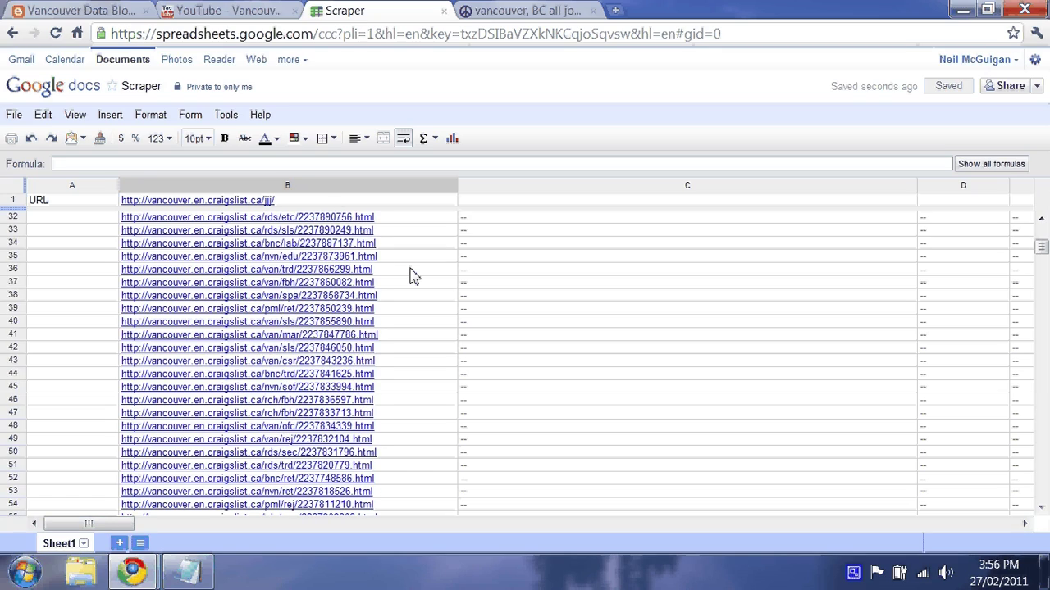
pyautogui.scroll(-13, 415, 276)
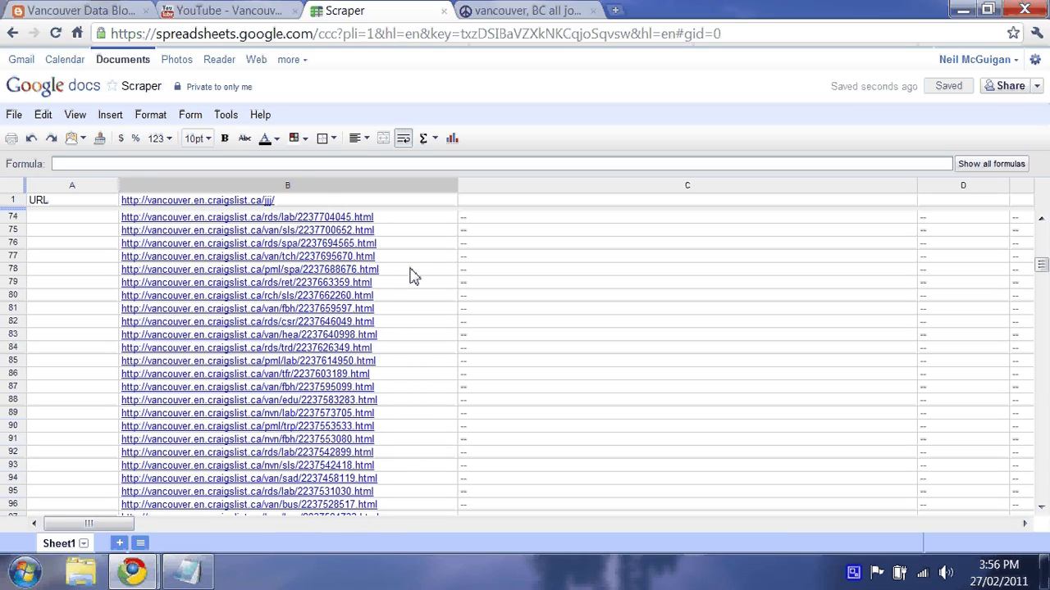
pyautogui.scroll(-4, 414, 276)
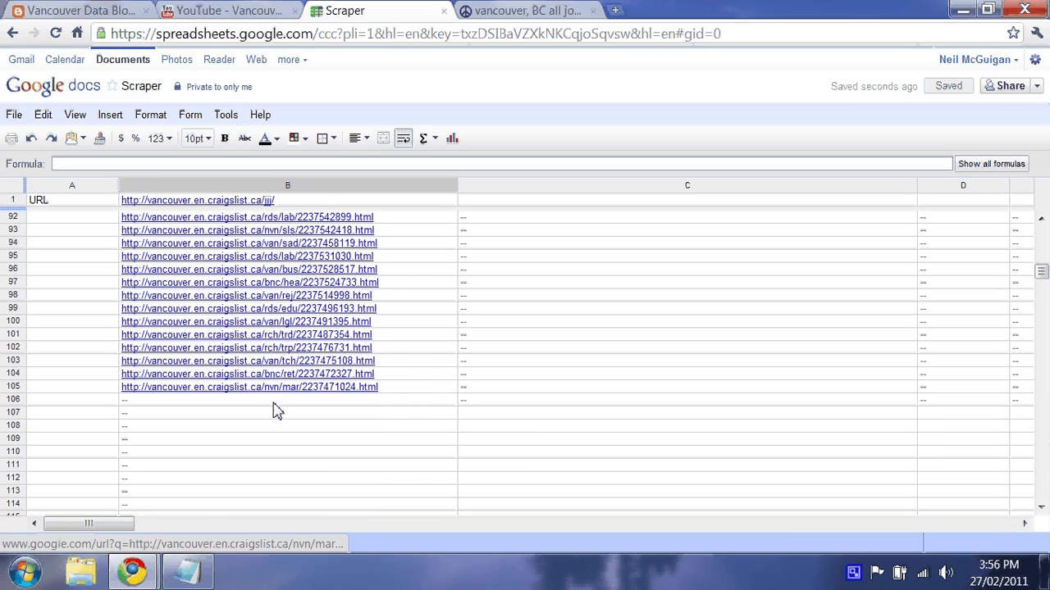
pyautogui.moveTo(1041, 271); pyautogui.dragTo(1040, 233)
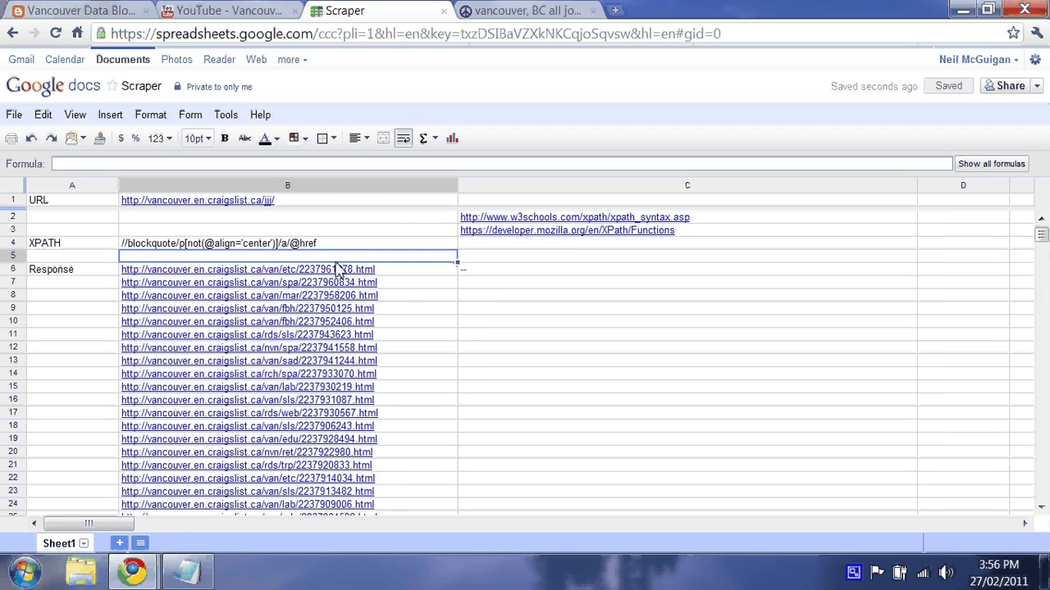
pyautogui.moveTo(337, 271)
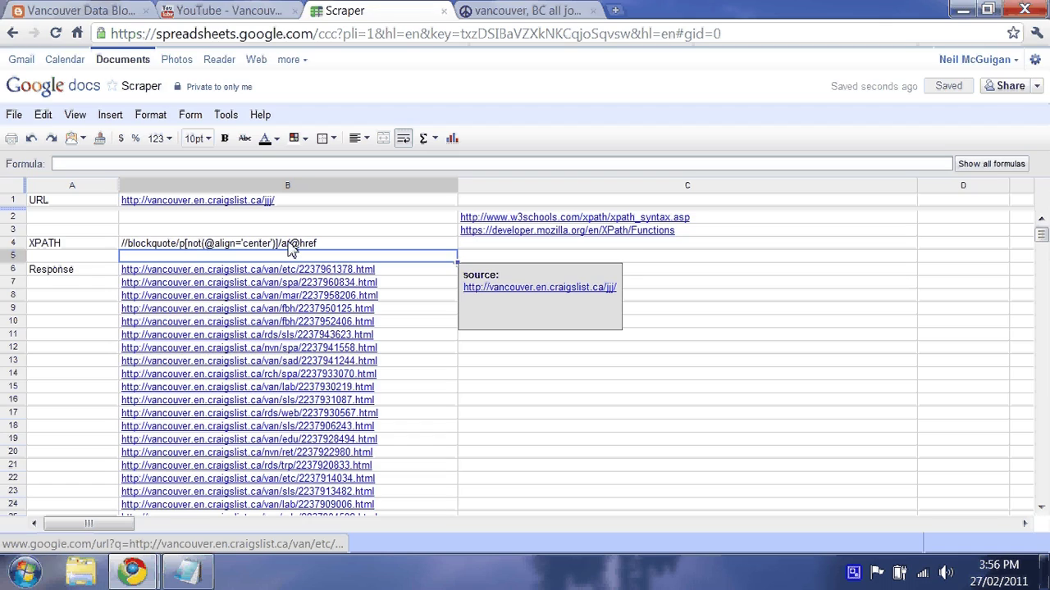
pyautogui.doubleClick(328, 244)
pyautogui.moveTo(347, 244); pyautogui.dragTo(124, 251)
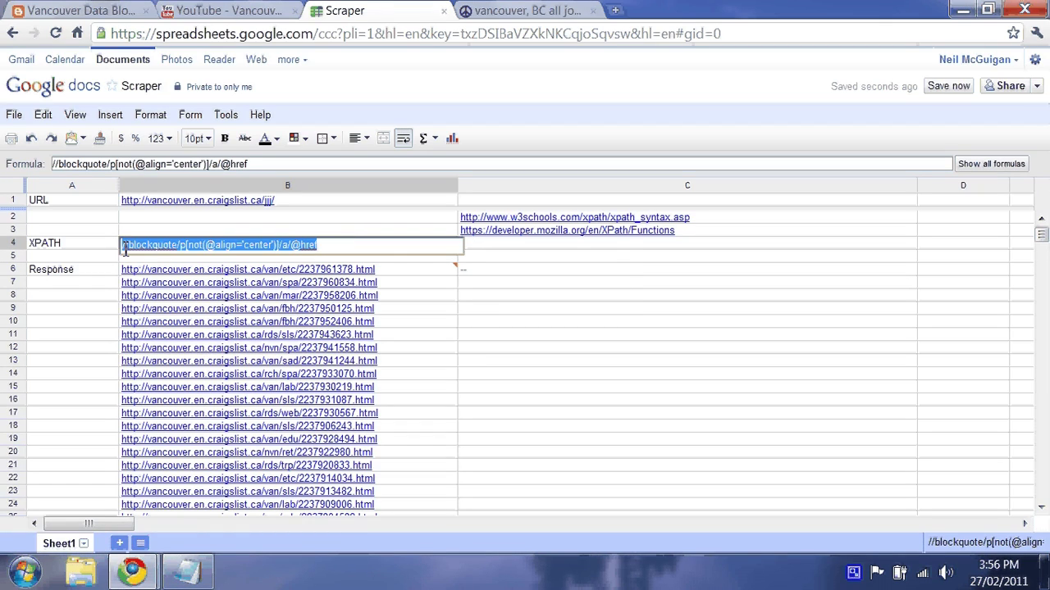
# Step: Replace B4's XPath with count(//a), which shows 221 links, then erase it again
pyautogui.press('BackSpace')
pyautogui.write('count(//a')
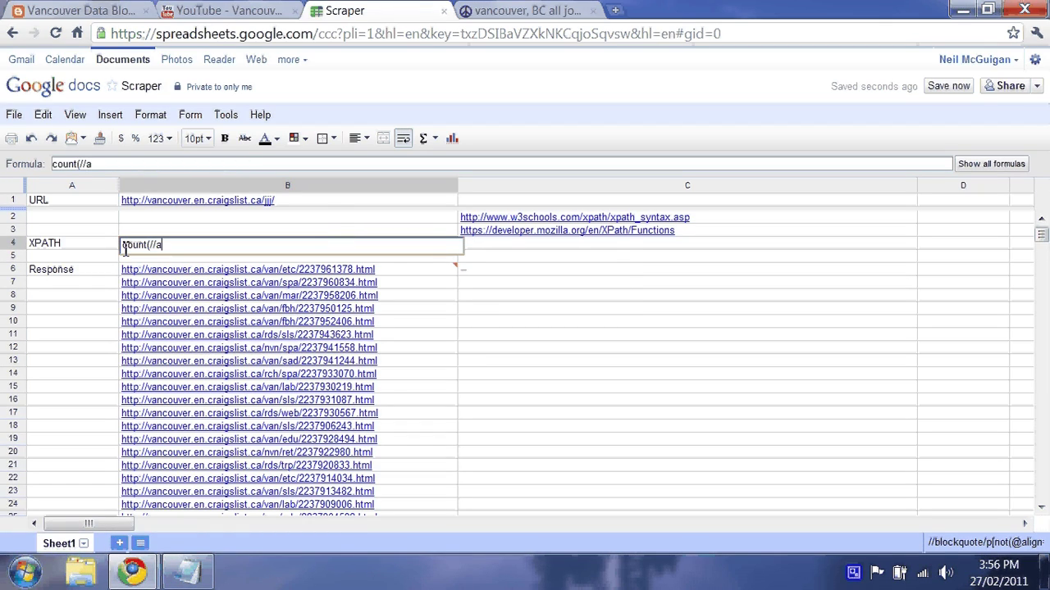
pyautogui.write(')')
pyautogui.press('Return')
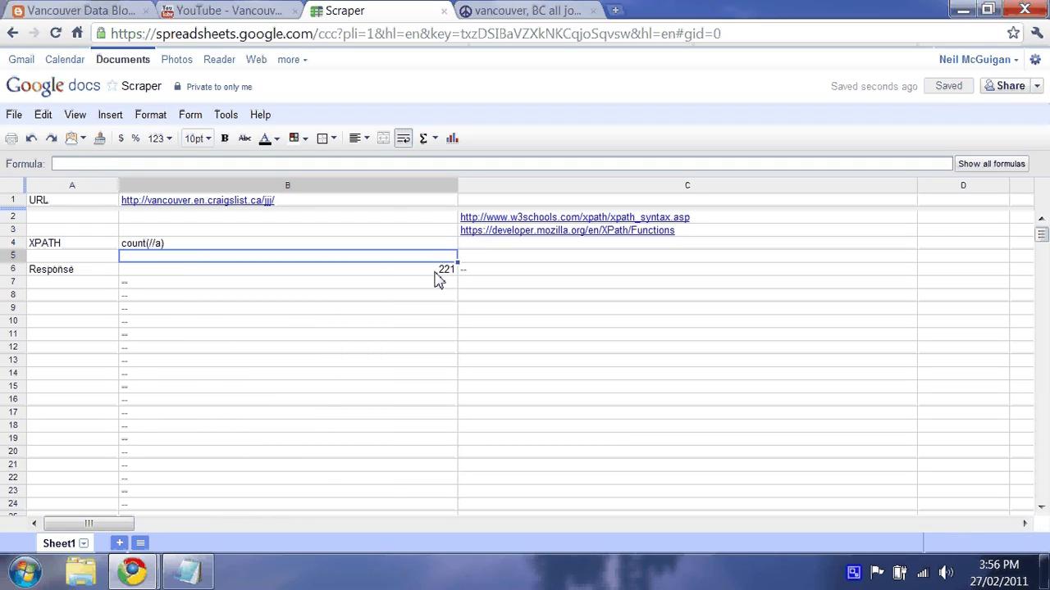
pyautogui.click(414, 272)
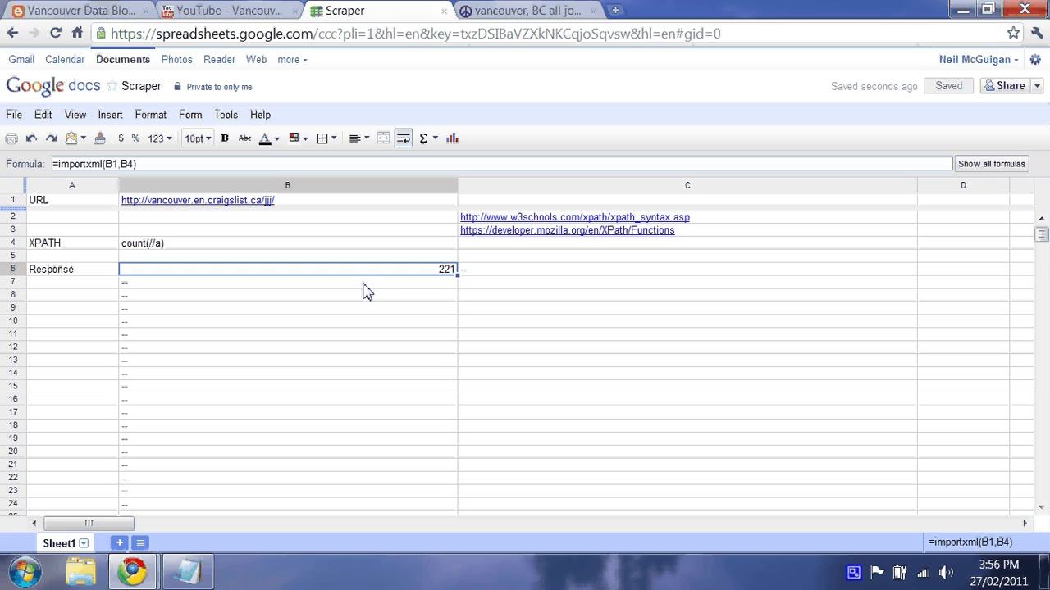
pyautogui.doubleClick(206, 250)
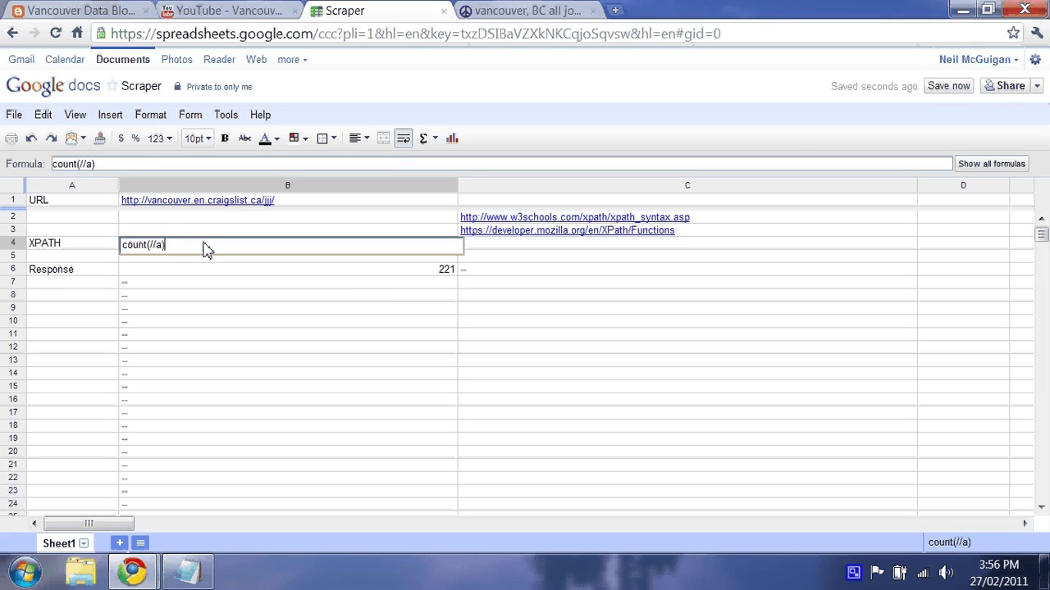
pyautogui.press('BackSpace')
pyautogui.press('BackSpace')
pyautogui.press('BackSpace')
pyautogui.press('BackSpace')
pyautogui.press('BackSpace')
pyautogui.press('BackSpace')
pyautogui.press('BackSpace')
pyautogui.press('BackSpace')
pyautogui.press('BackSpace')
pyautogui.press('BackSpace')
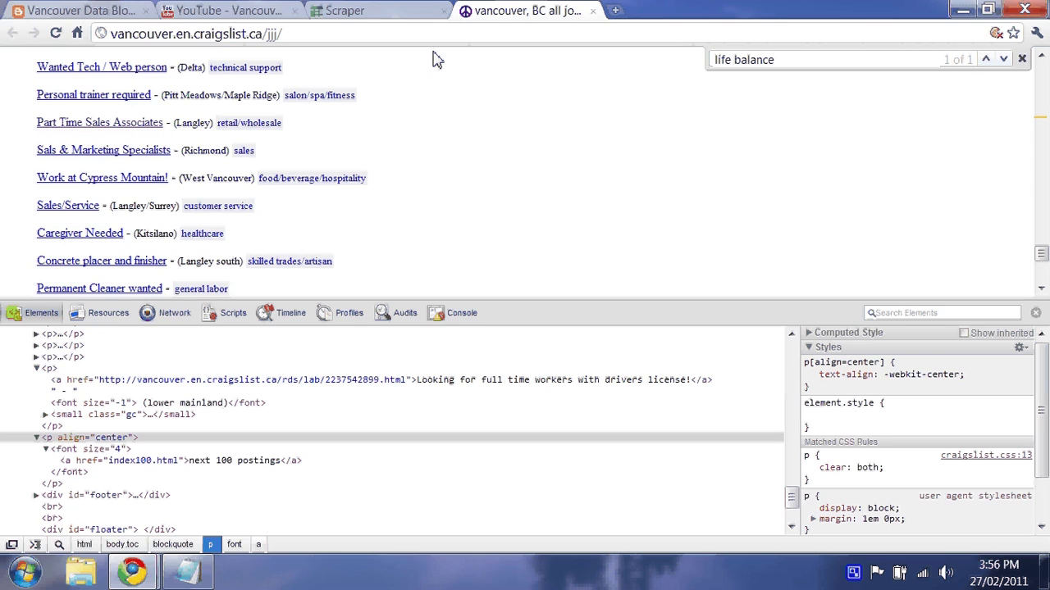
pyautogui.click(524, 10)
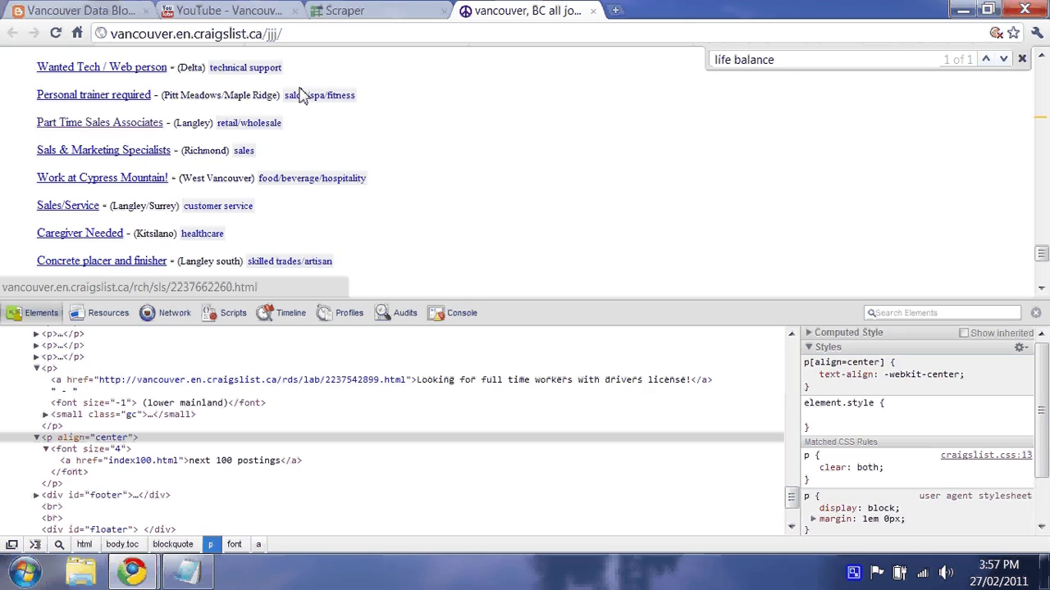
pyautogui.click(394, 10)
pyautogui.write('/')
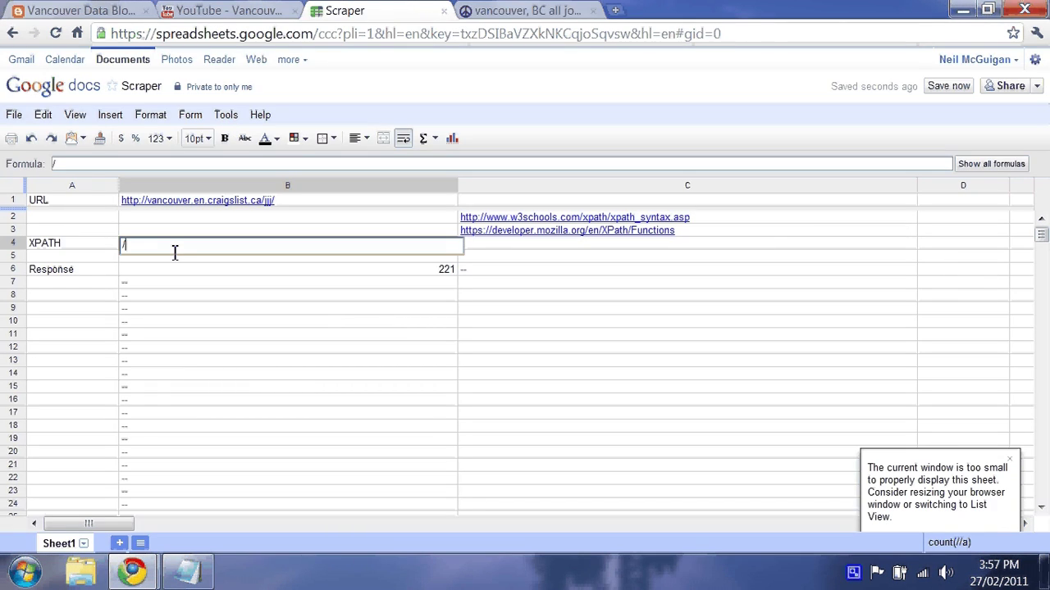
pyautogui.write('/a/')
pyautogui.write('[contains')
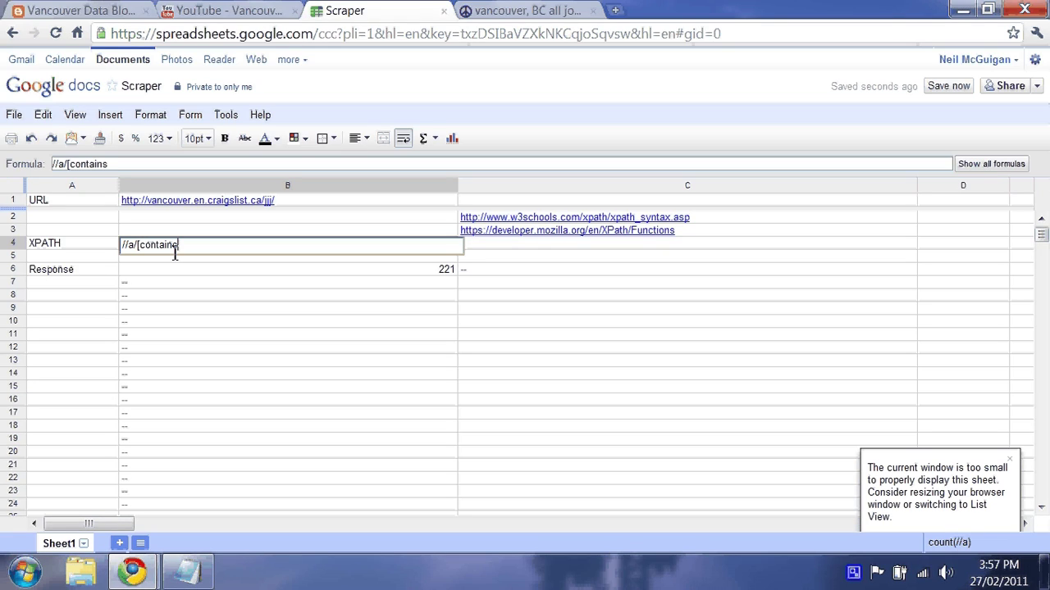
pyautogui.write('(@href')
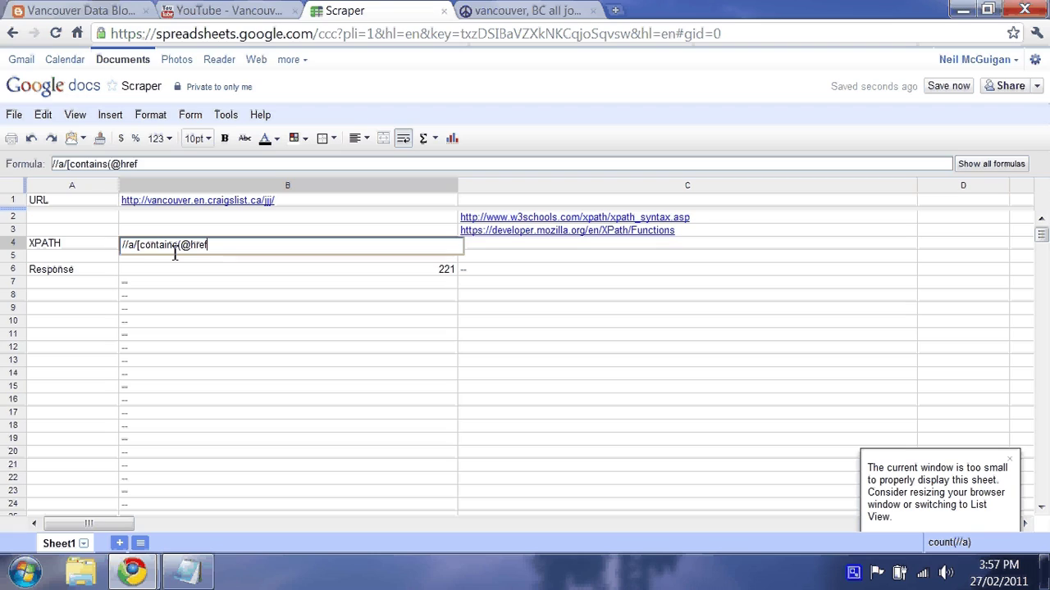
pyautogui.write(", 'rds")
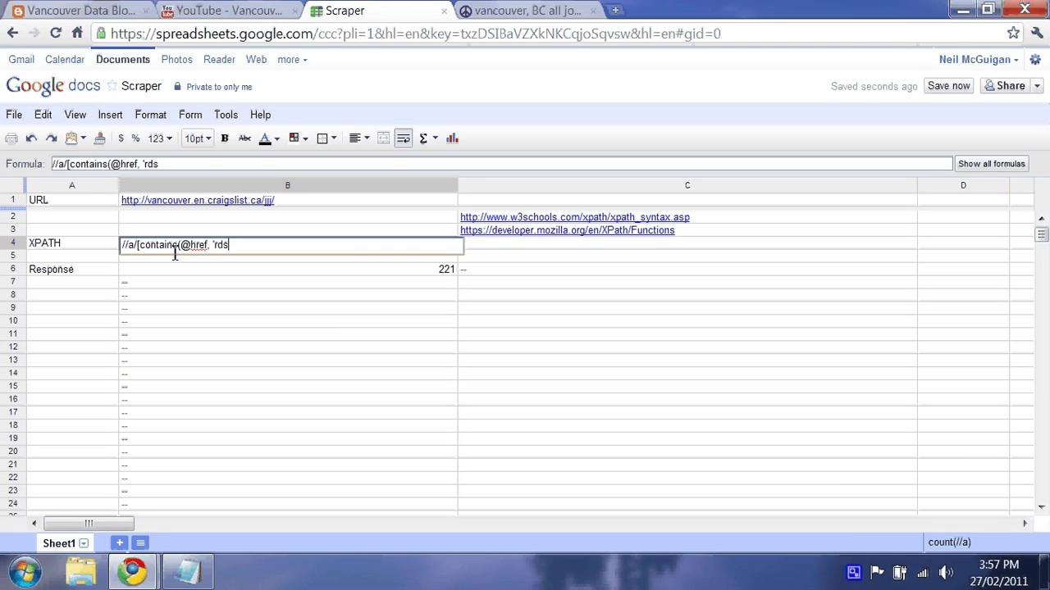
pyautogui.write("')]")
pyautogui.press('Return')
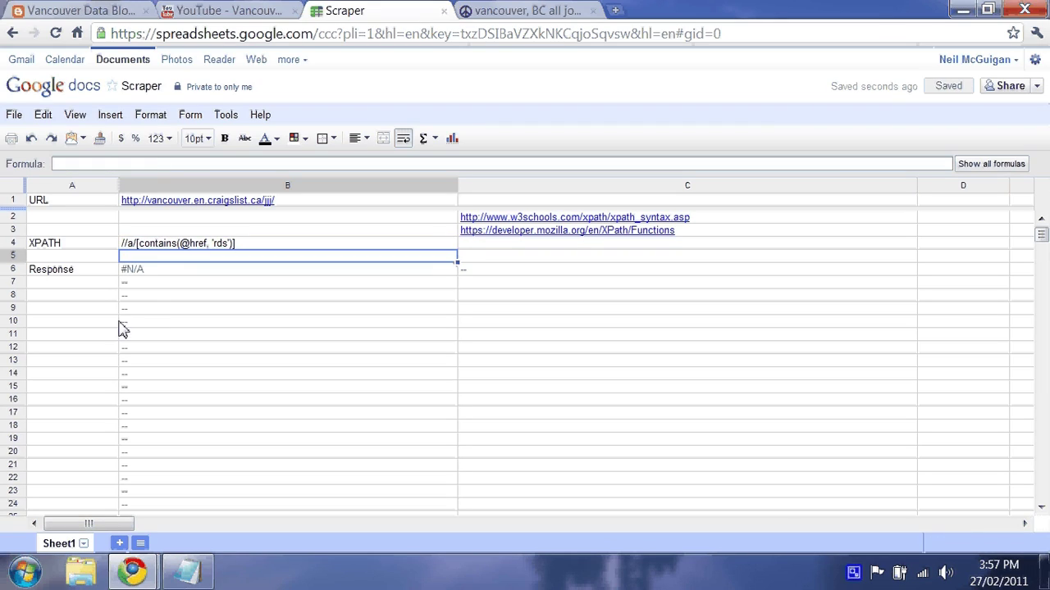
pyautogui.doubleClick(142, 248)
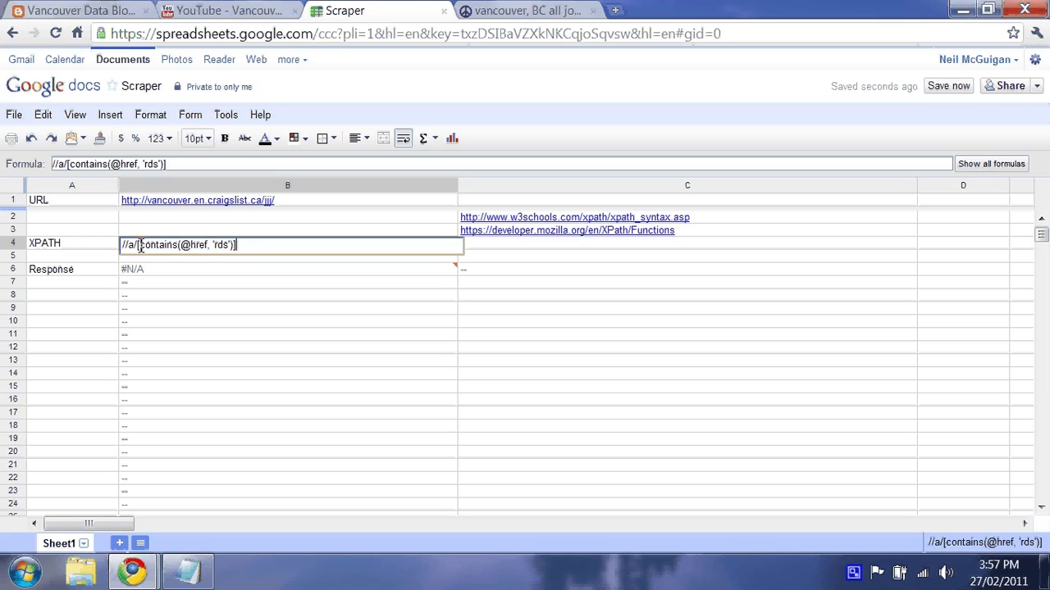
pyautogui.moveTo(143, 273)
pyautogui.press('Return')
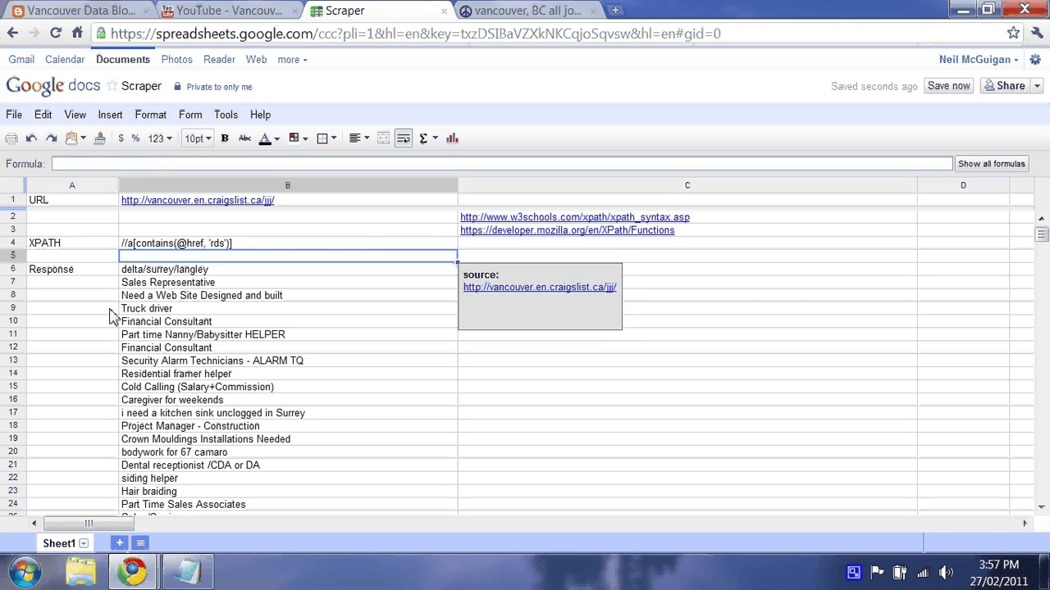
# Step: Verify the 'Sales Representative' title on the Craigslist page with a find for 'sales re'
pyautogui.click(223, 282)
pyautogui.click(517, 12)
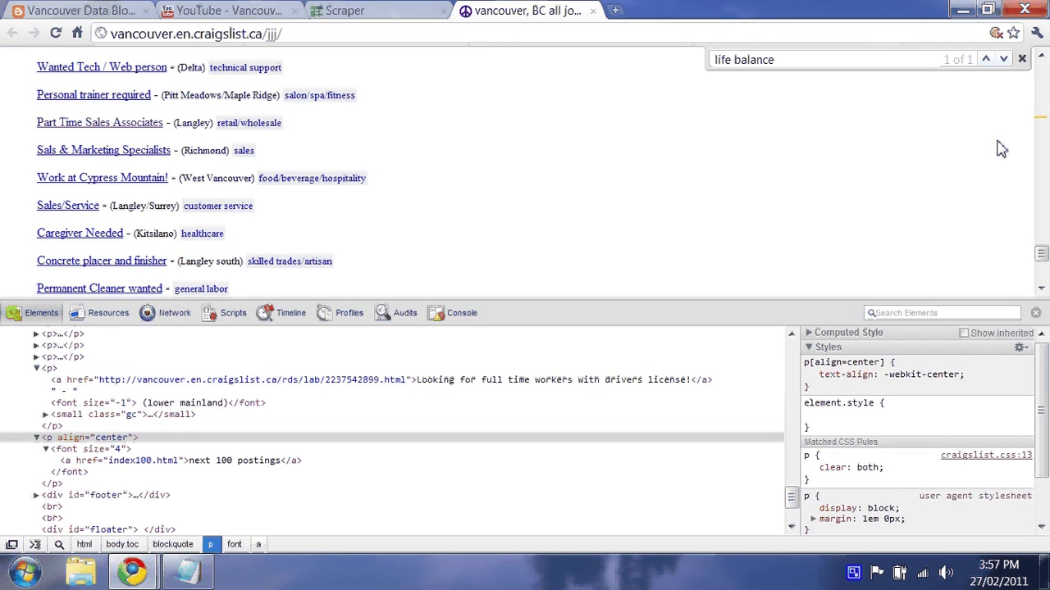
pyautogui.moveTo(1041, 256); pyautogui.dragTo(1038, 68)
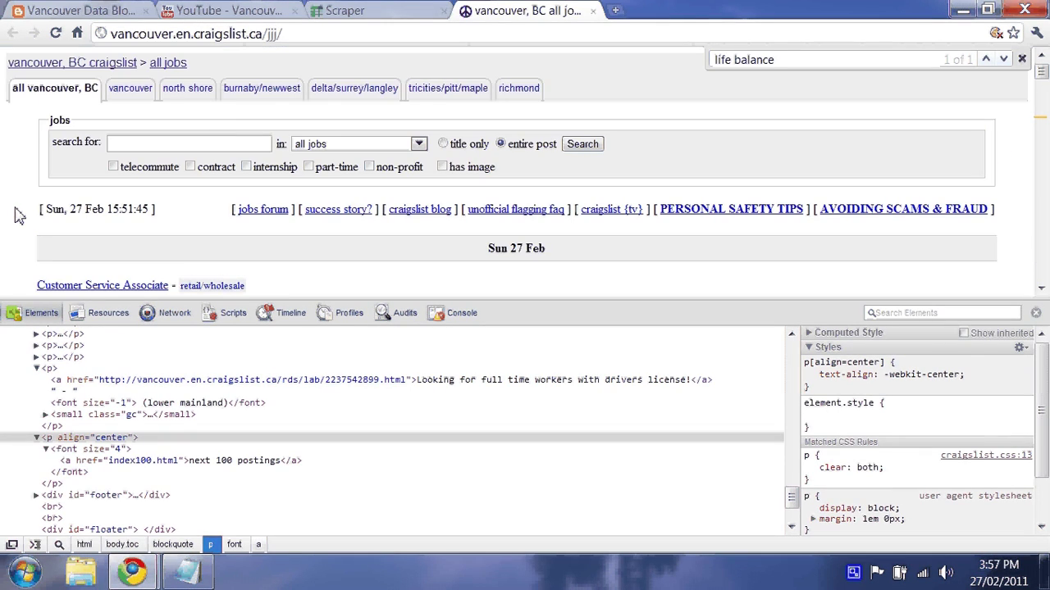
pyautogui.hotkey('ctrl', 'f')
pyautogui.write('sales re')
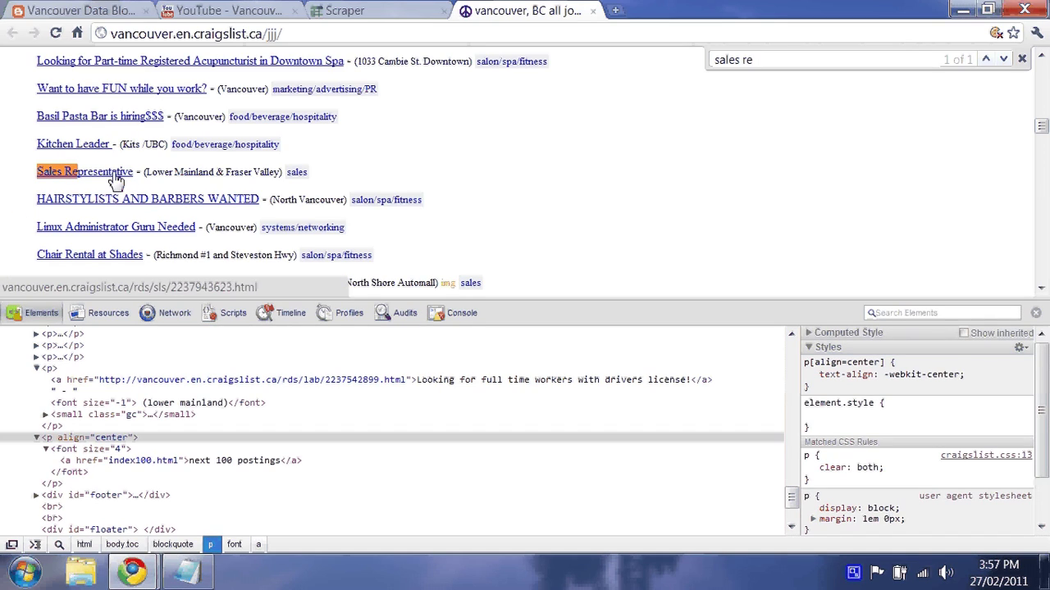
pyautogui.click(344, 10)
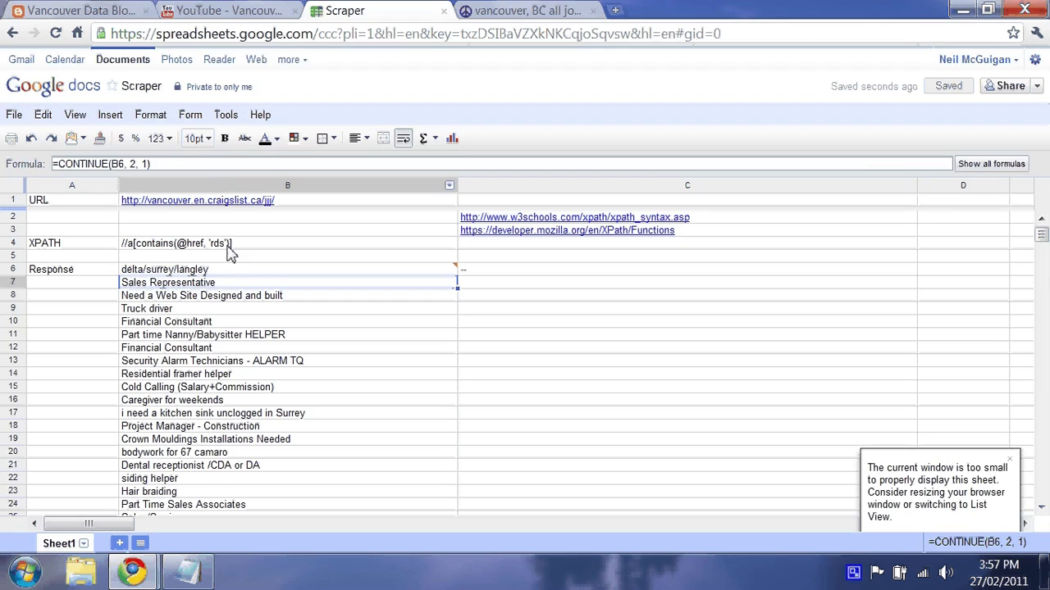
pyautogui.click(200, 246)
pyautogui.doubleClick(200, 246)
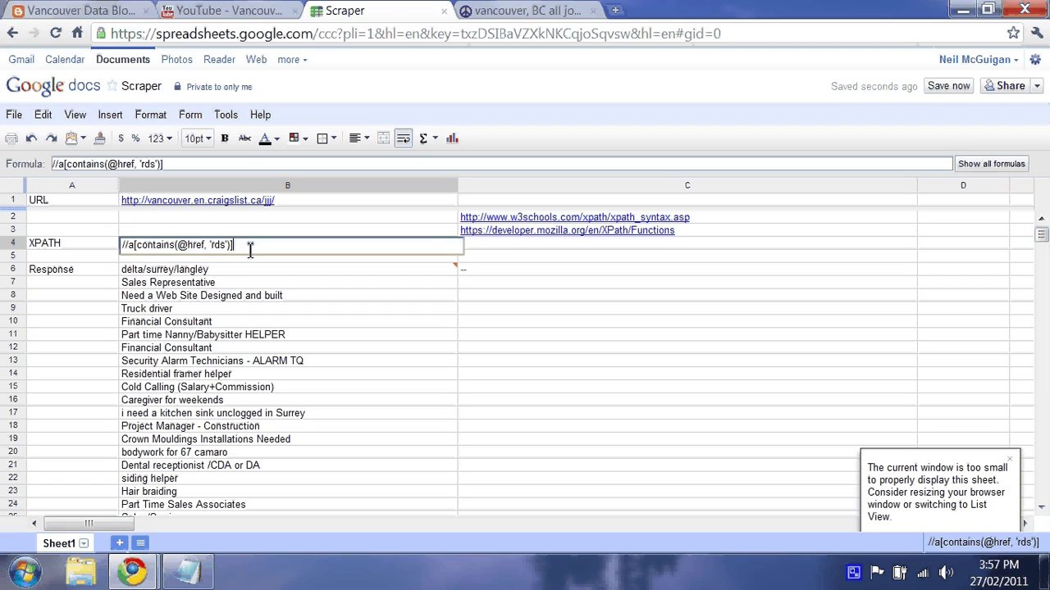
pyautogui.press('BackSpace')
pyautogui.press('BackSpace')
pyautogui.press('BackSpace')
pyautogui.press('BackSpace')
pyautogui.press('BackSpace')
pyautogui.press('BackSpace')
pyautogui.press('BackSpace')
pyautogui.press('BackSpace')
pyautogui.press('BackSpace')
pyautogui.press('BackSpace')
pyautogui.press('BackSpace')
pyautogui.press('BackSpace')
pyautogui.press('BackSpace')
pyautogui.press('BackSpace')
pyautogui.press('BackSpace')
pyautogui.press('BackSpace')
pyautogui.press('BackSpace')
pyautogui.press('BackSpace')
pyautogui.press('BackSpace')
pyautogui.press('BackSpace')
pyautogui.press('BackSpace')
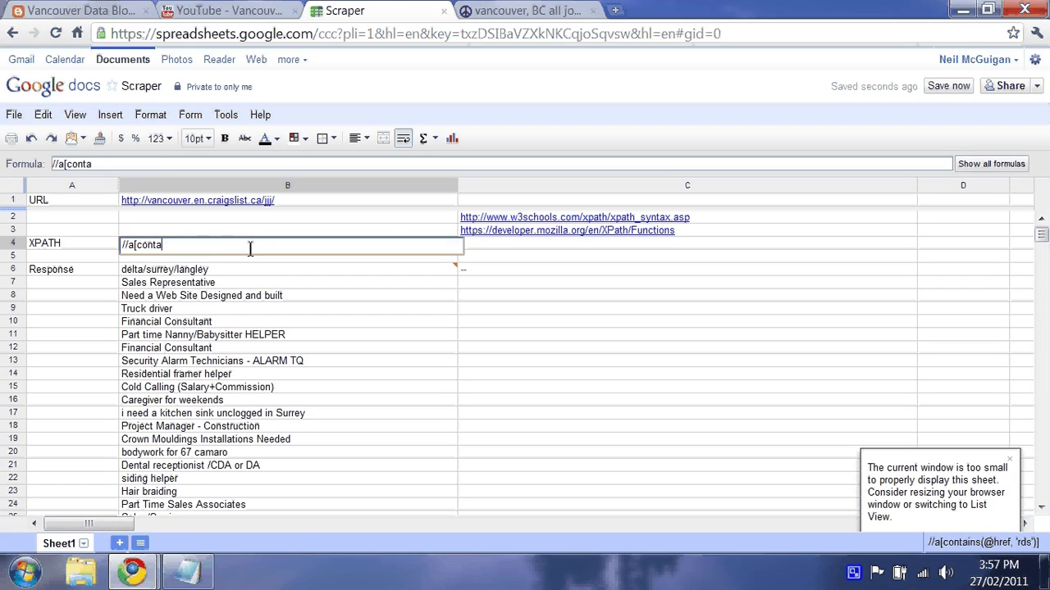
pyautogui.press('BackSpace')
pyautogui.write('starts-with')
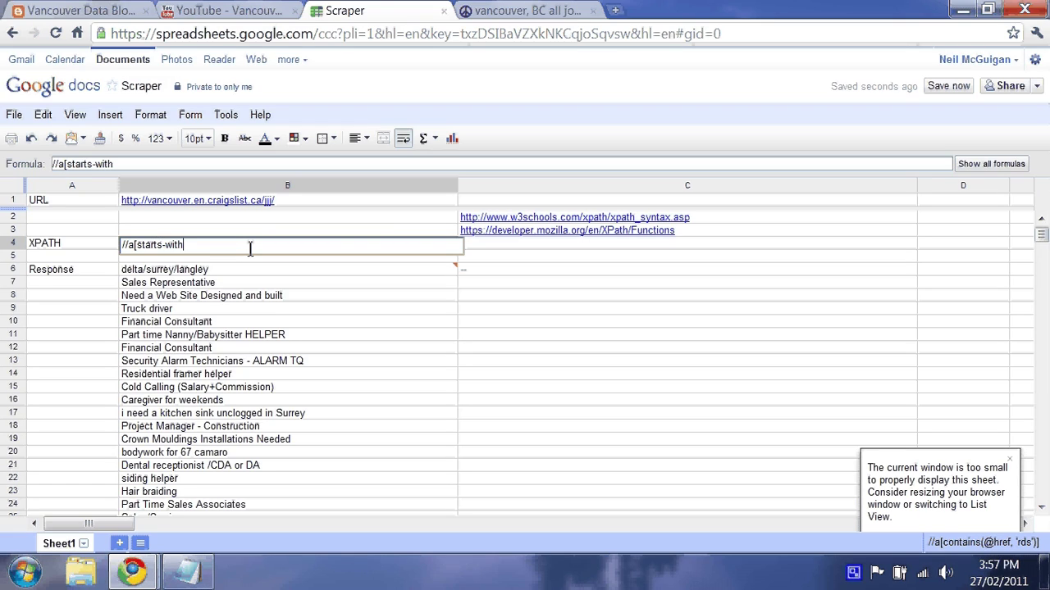
pyautogui.write('(@')
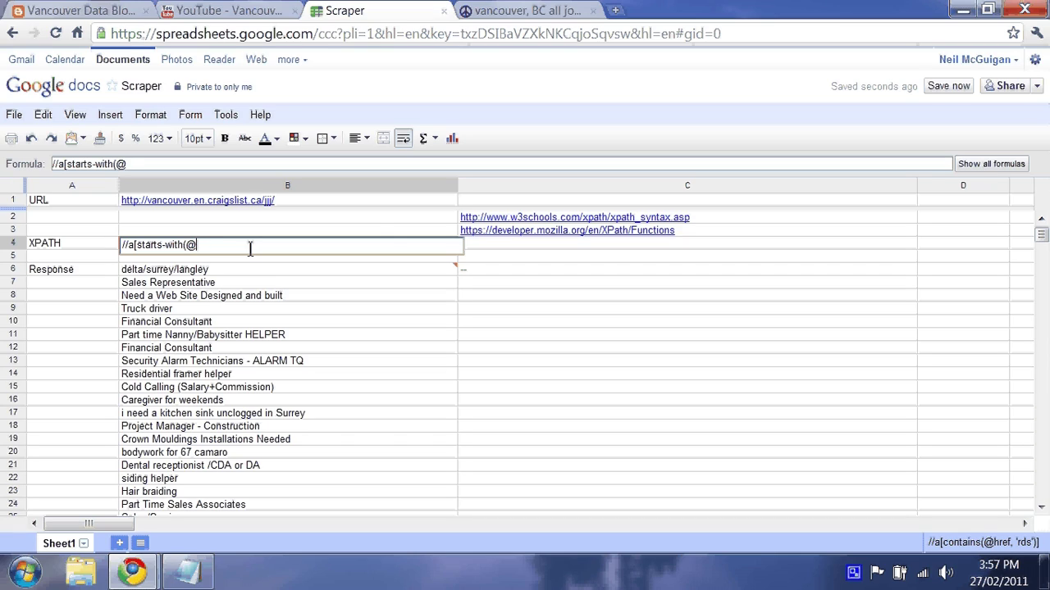
pyautogui.write("href, 'http")
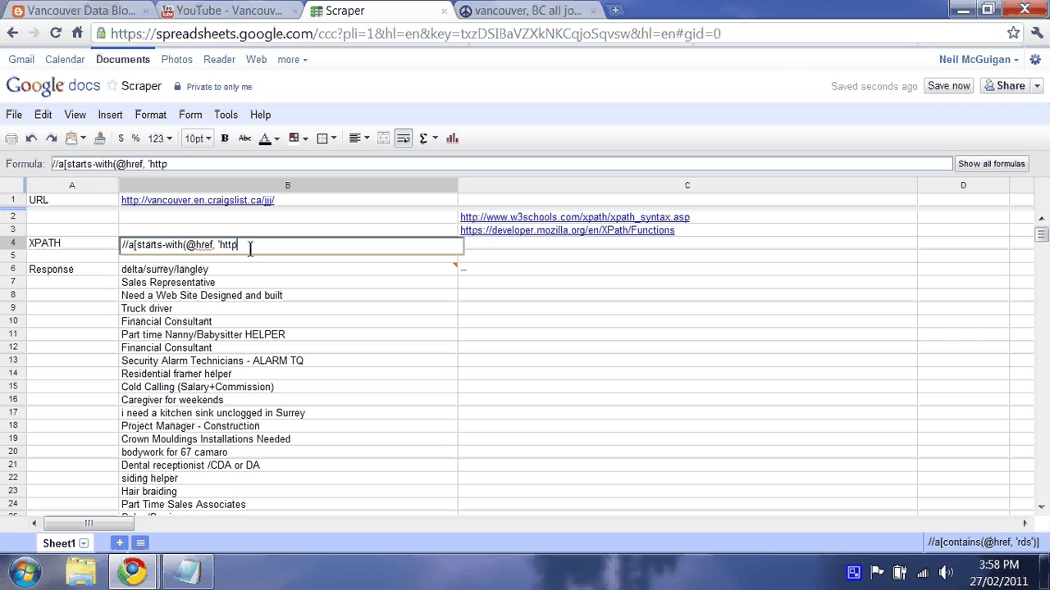
pyautogui.write("s')]")
pyautogui.press('Return')
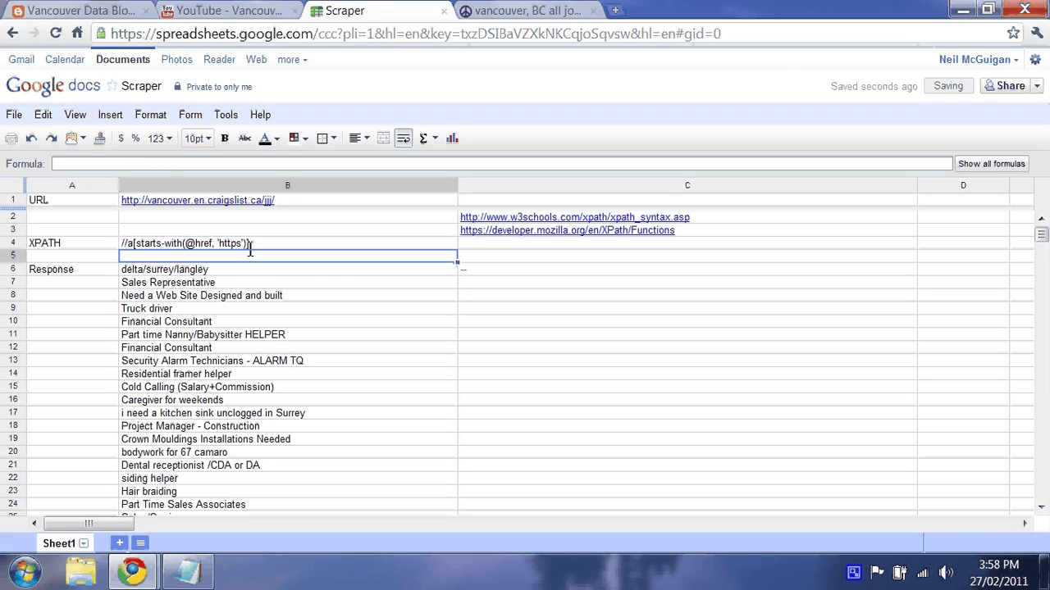
pyautogui.click(145, 277)
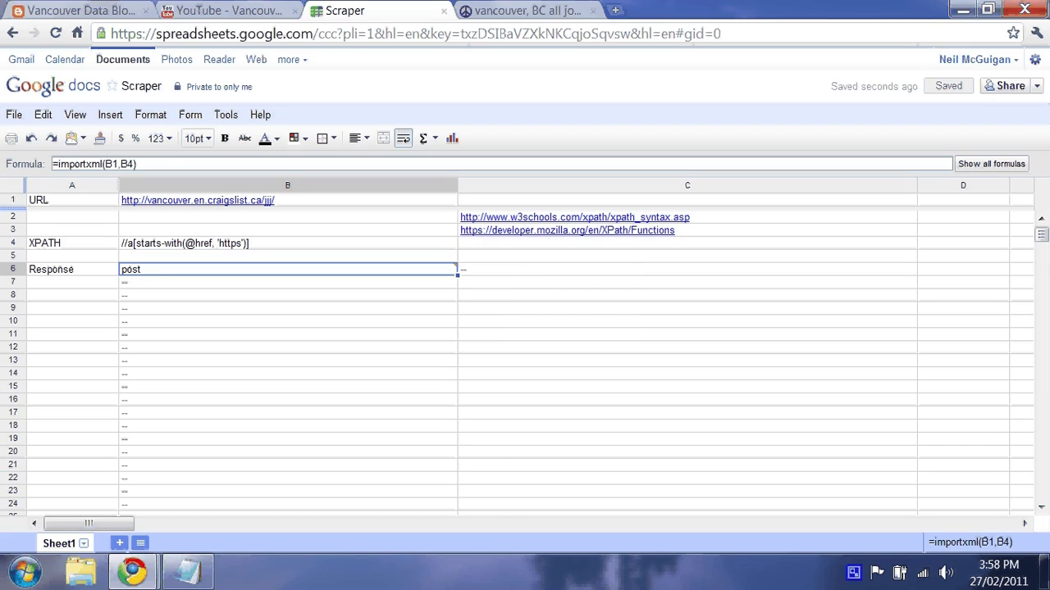
pyautogui.doubleClick(275, 246)
pyautogui.write('/@href')
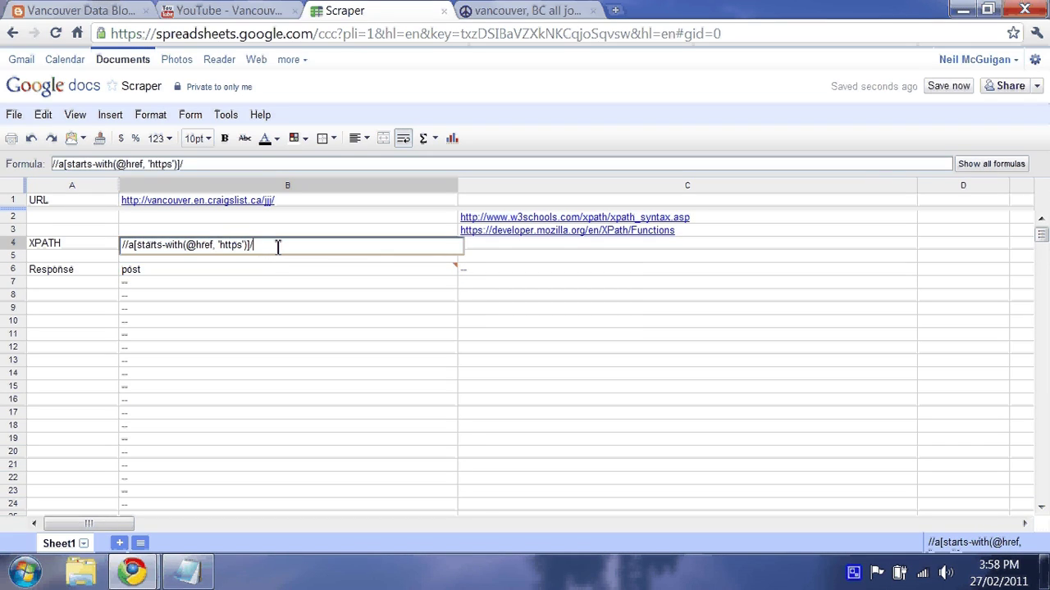
pyautogui.press('Return')
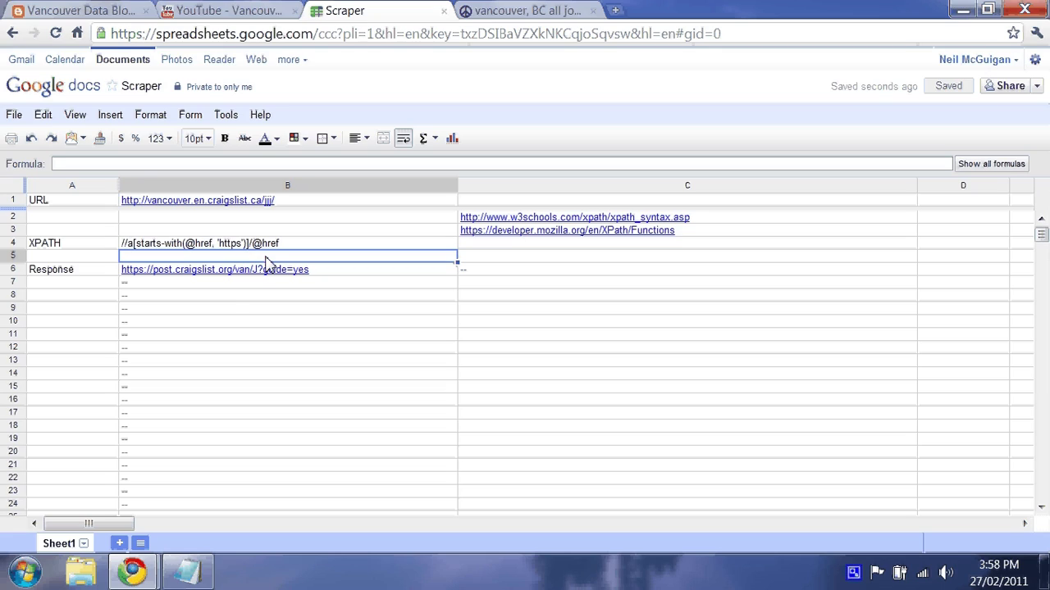
pyautogui.click(525, 218)
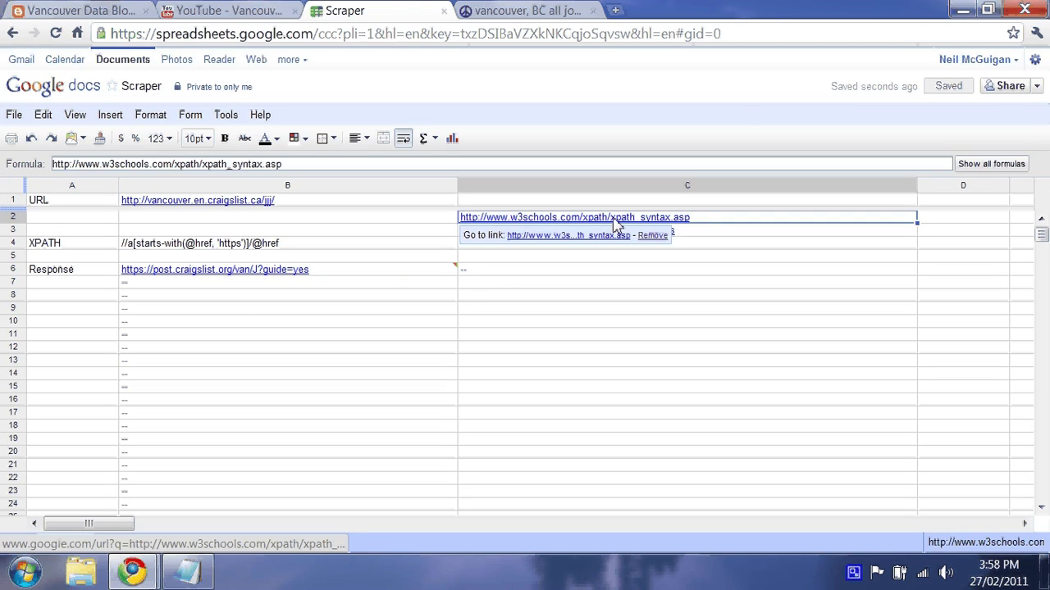
pyautogui.click(558, 334)
pyautogui.click(519, 234)
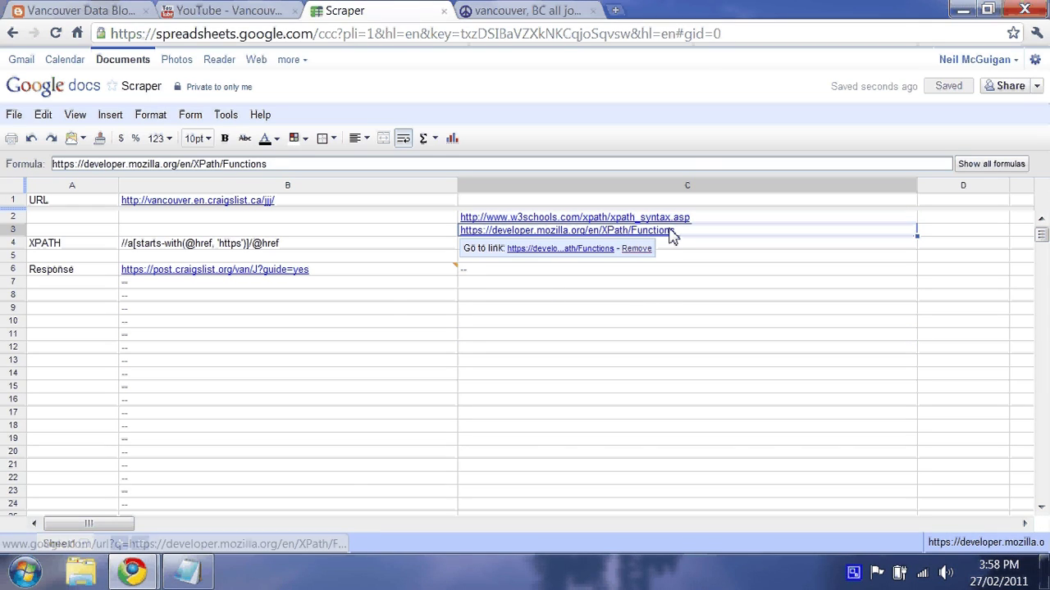
pyautogui.click(270, 295)
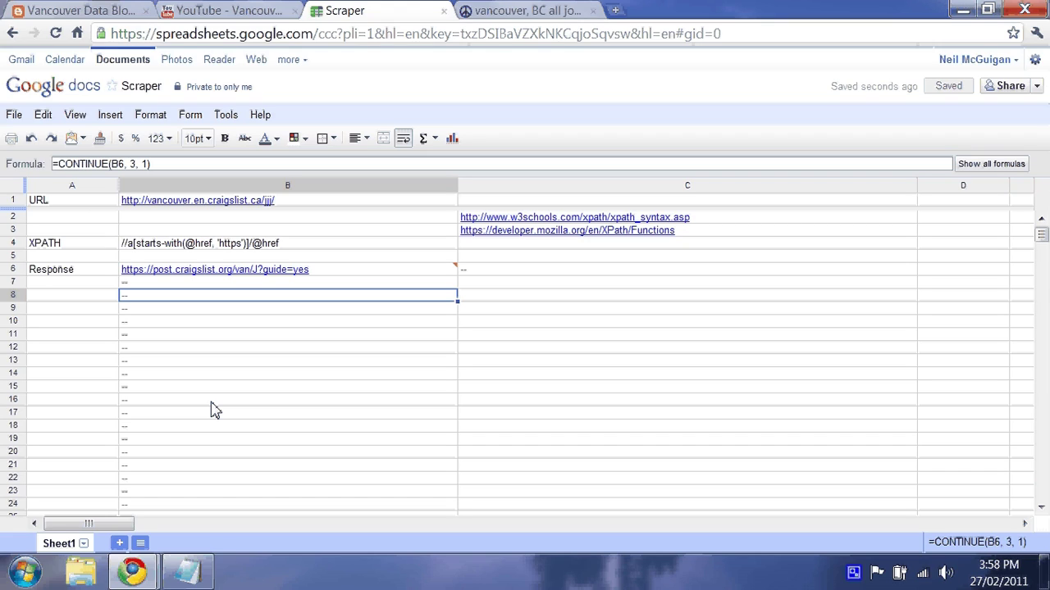
# Step: Close Developer Tools on the Craigslist tab and go to the Vancouver Data Blog tab
pyautogui.click(499, 10)
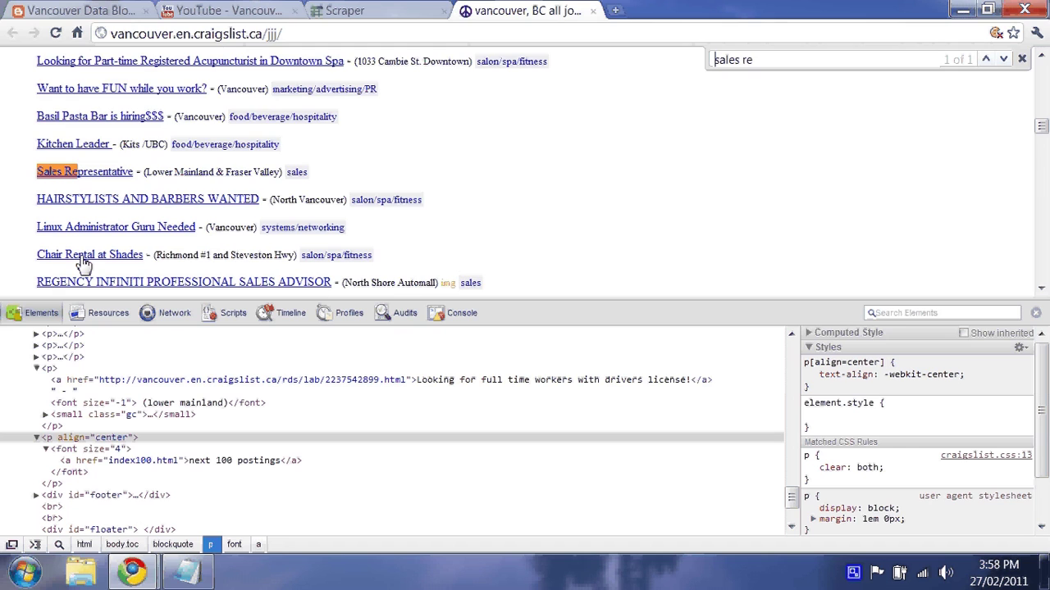
pyautogui.scroll(10, 838, 197)
pyautogui.moveTo(1042, 169); pyautogui.dragTo(1041, 72)
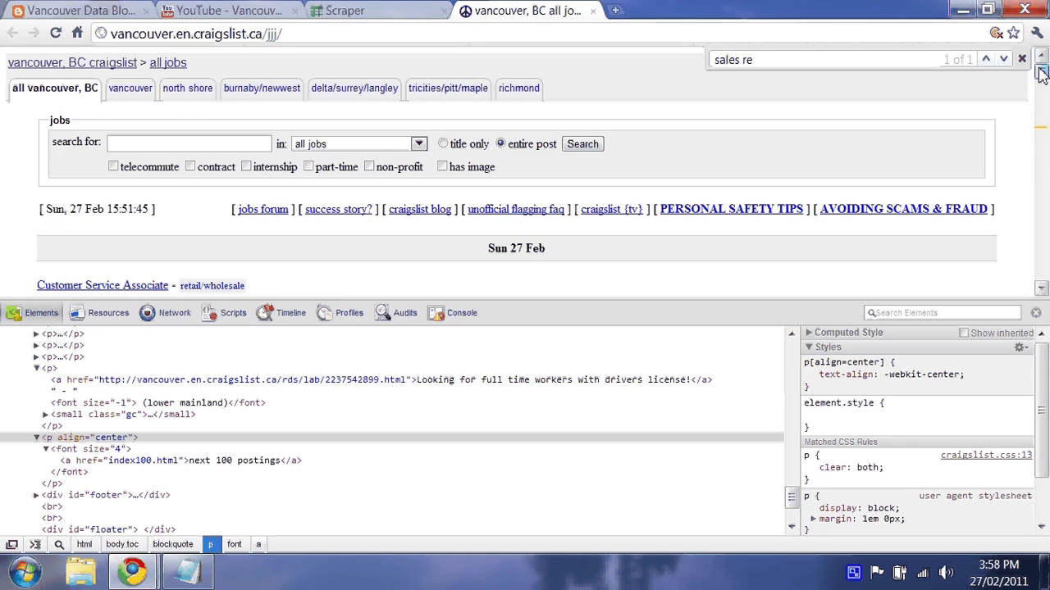
pyautogui.click(1035, 313)
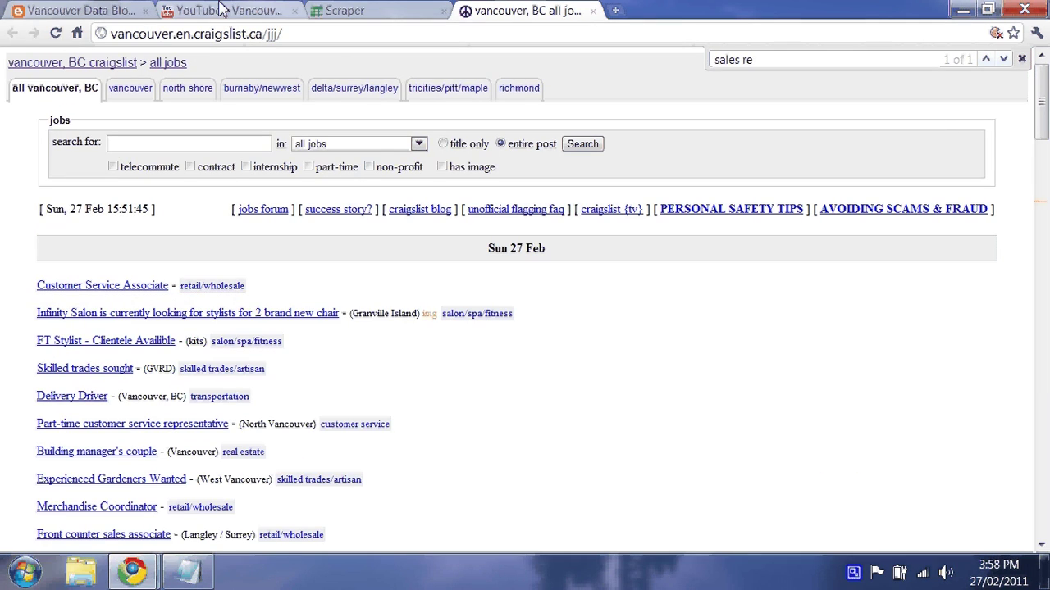
pyautogui.click(78, 10)
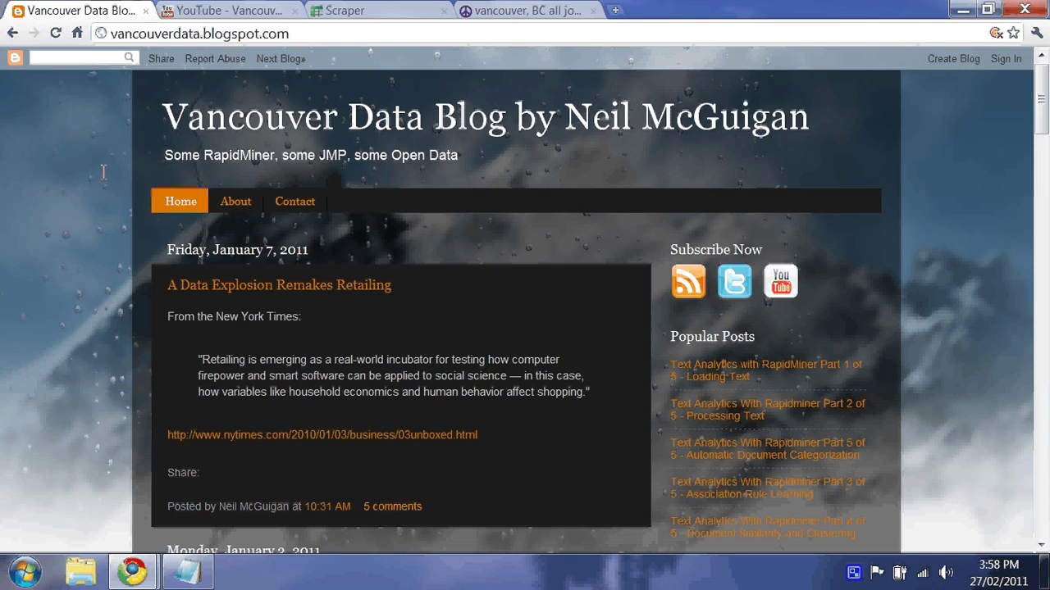